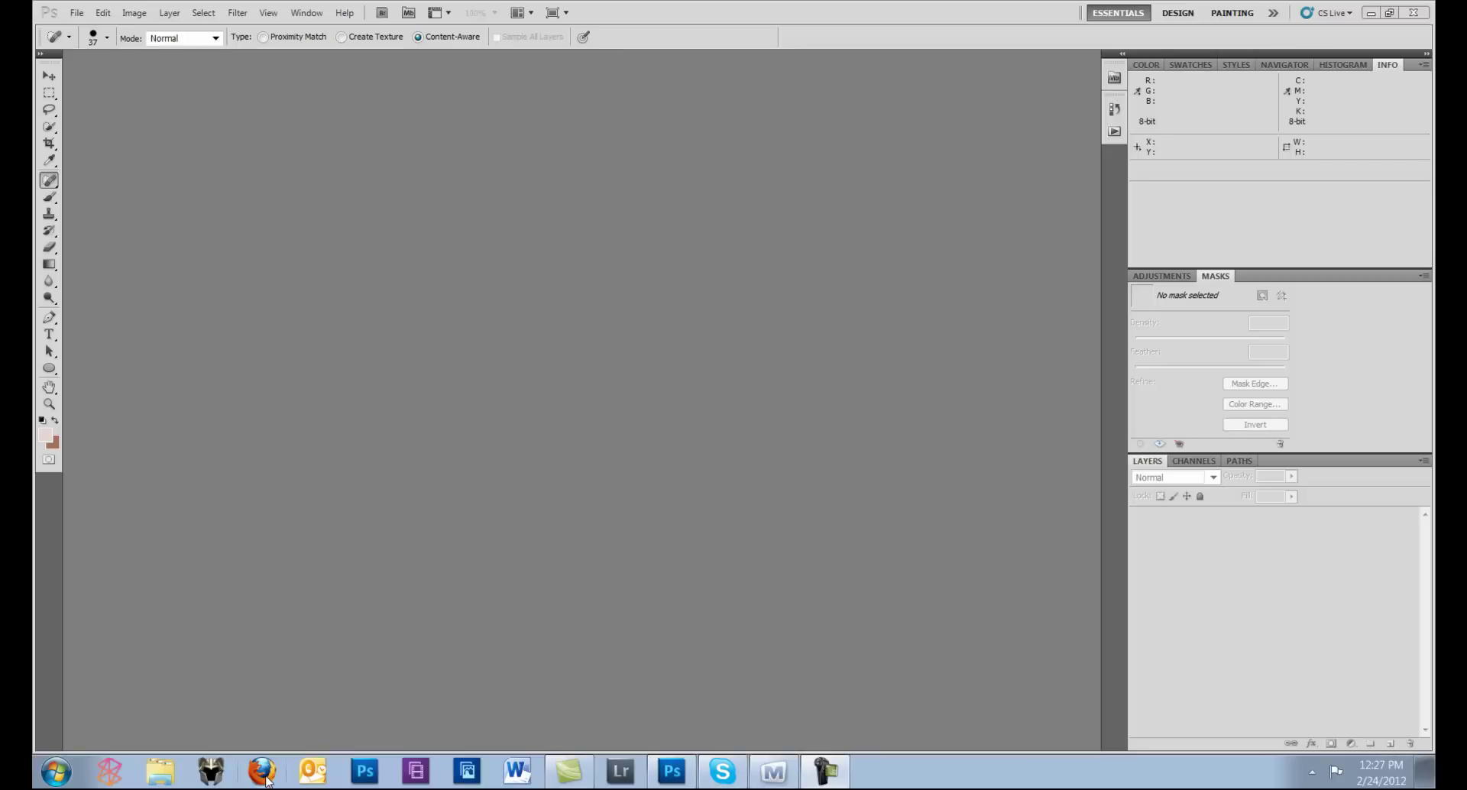
Step: Open 2007-07-29_160834.jpg from the CM101 > c1s4 > images folder
left_click(79, 13)
left_click(84, 48)
left_click(847, 154)
double_click(645, 236)
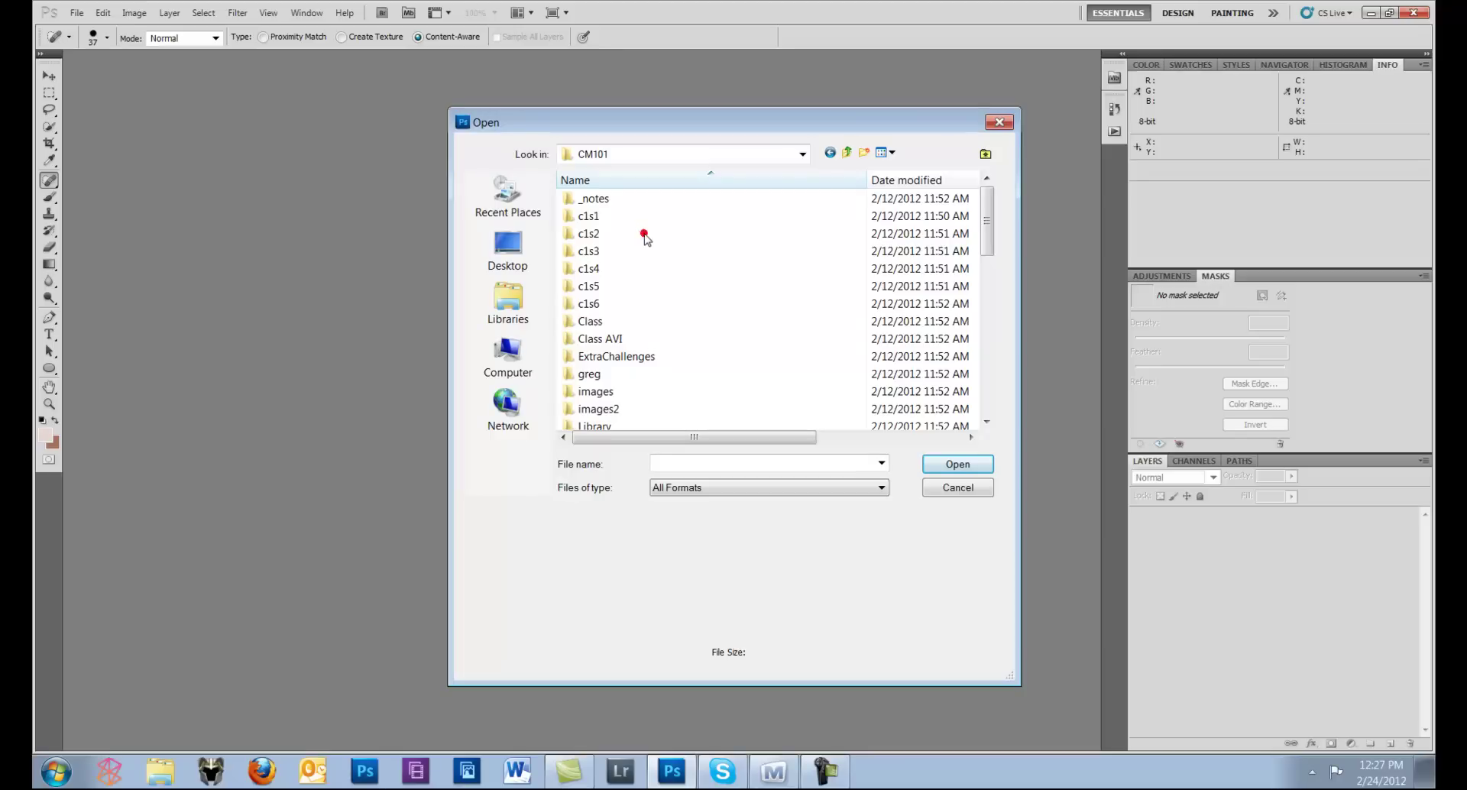
left_click(597, 267)
double_click(596, 269)
double_click(601, 216)
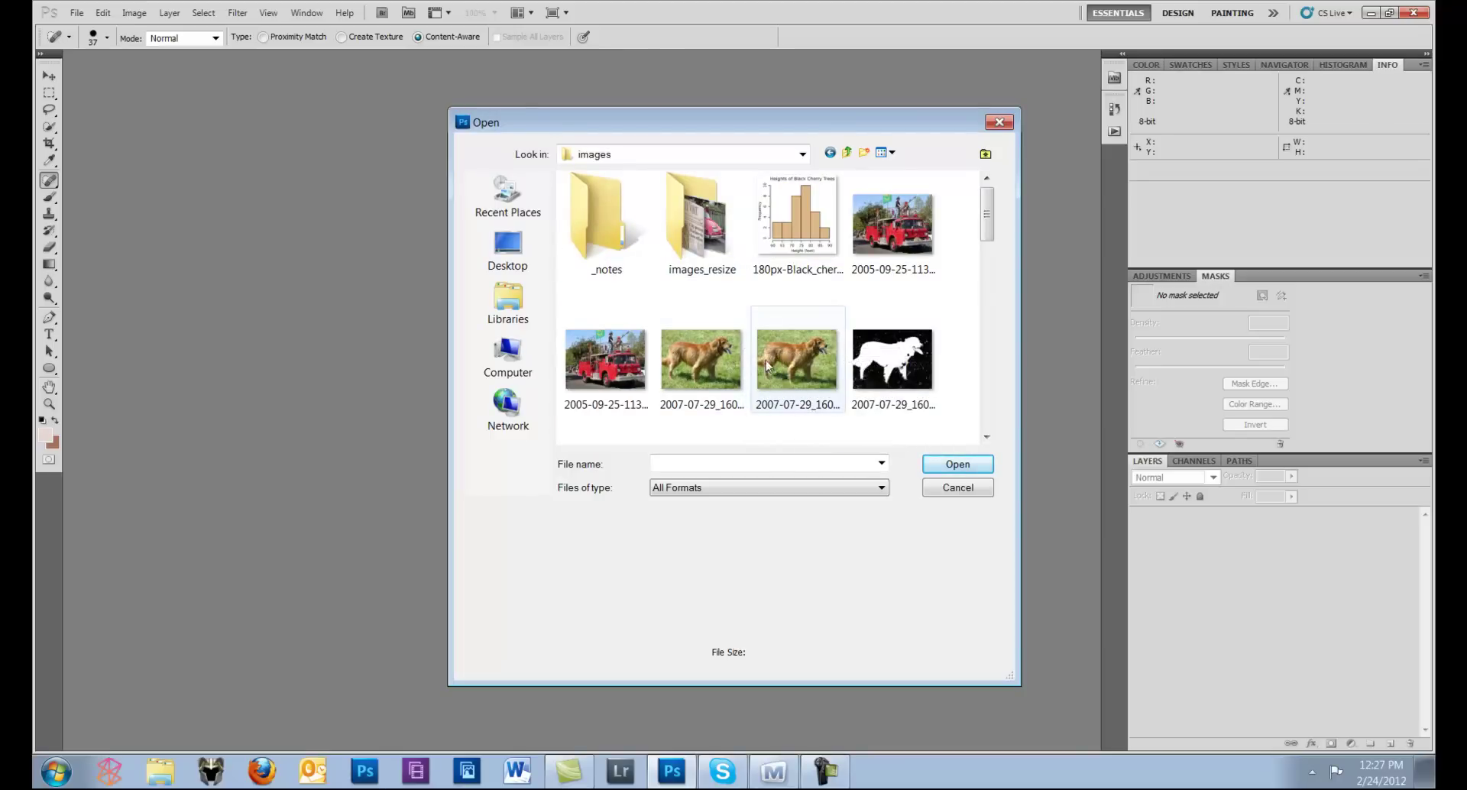
left_click(728, 362)
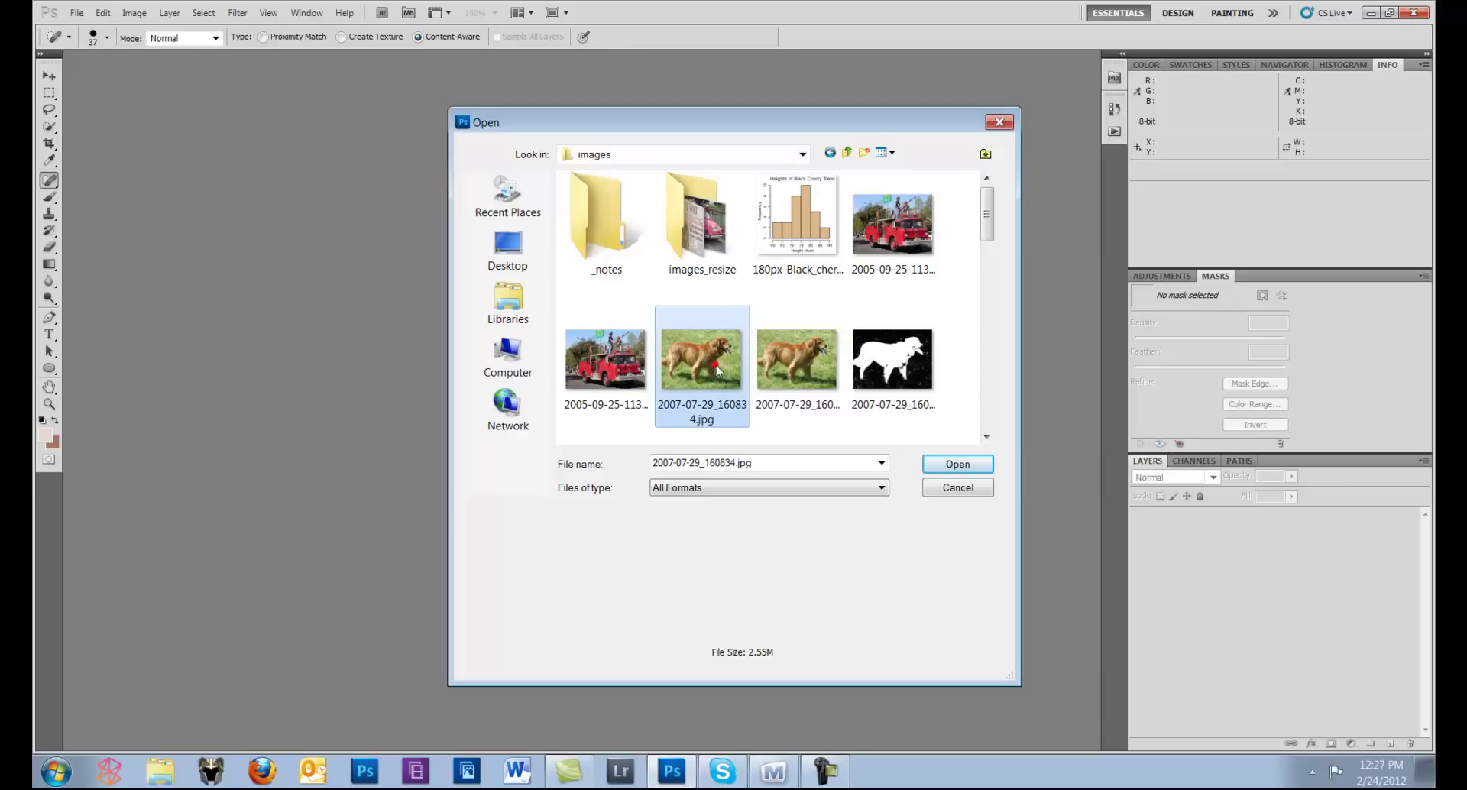
left_click(944, 467)
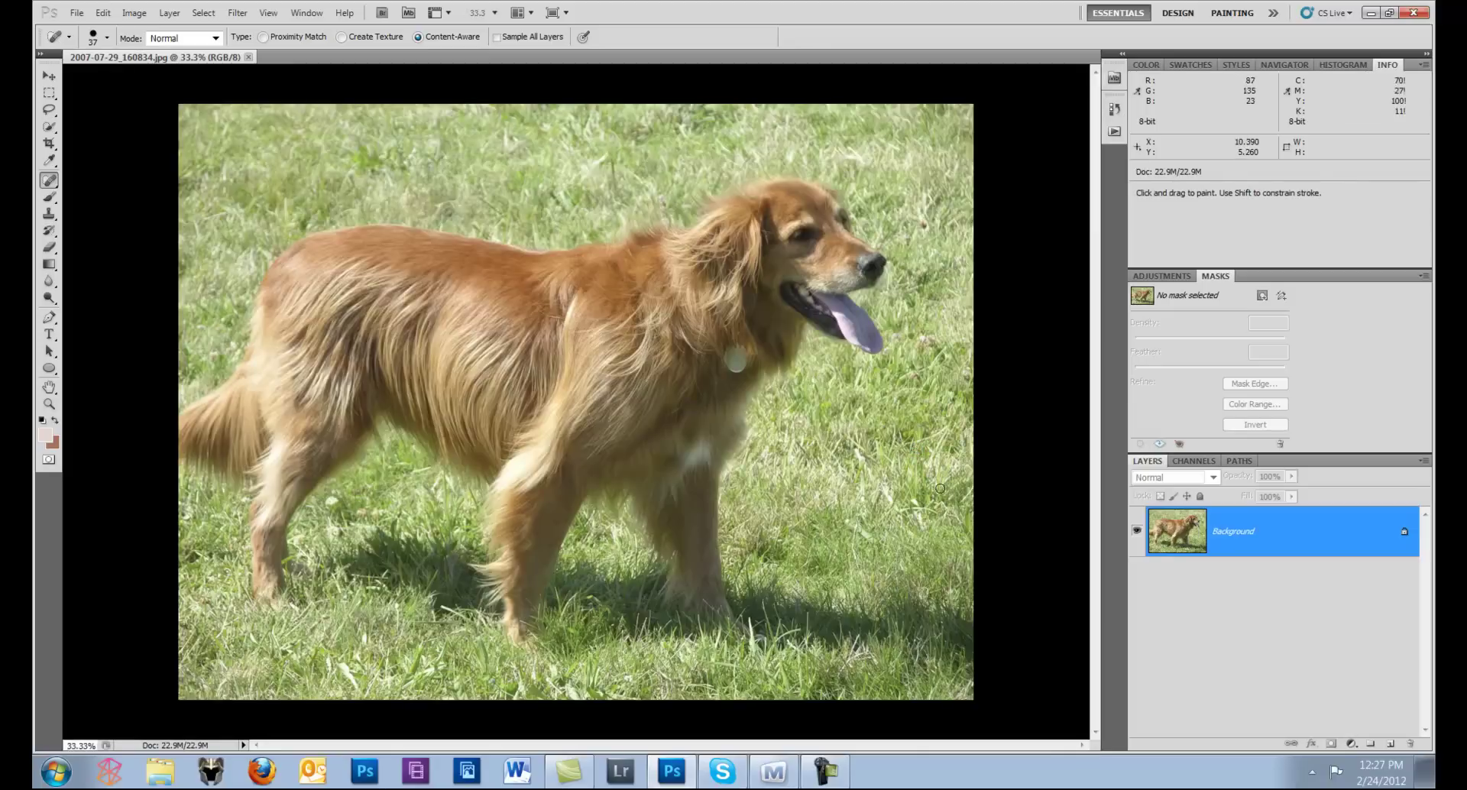
left_click(243, 13)
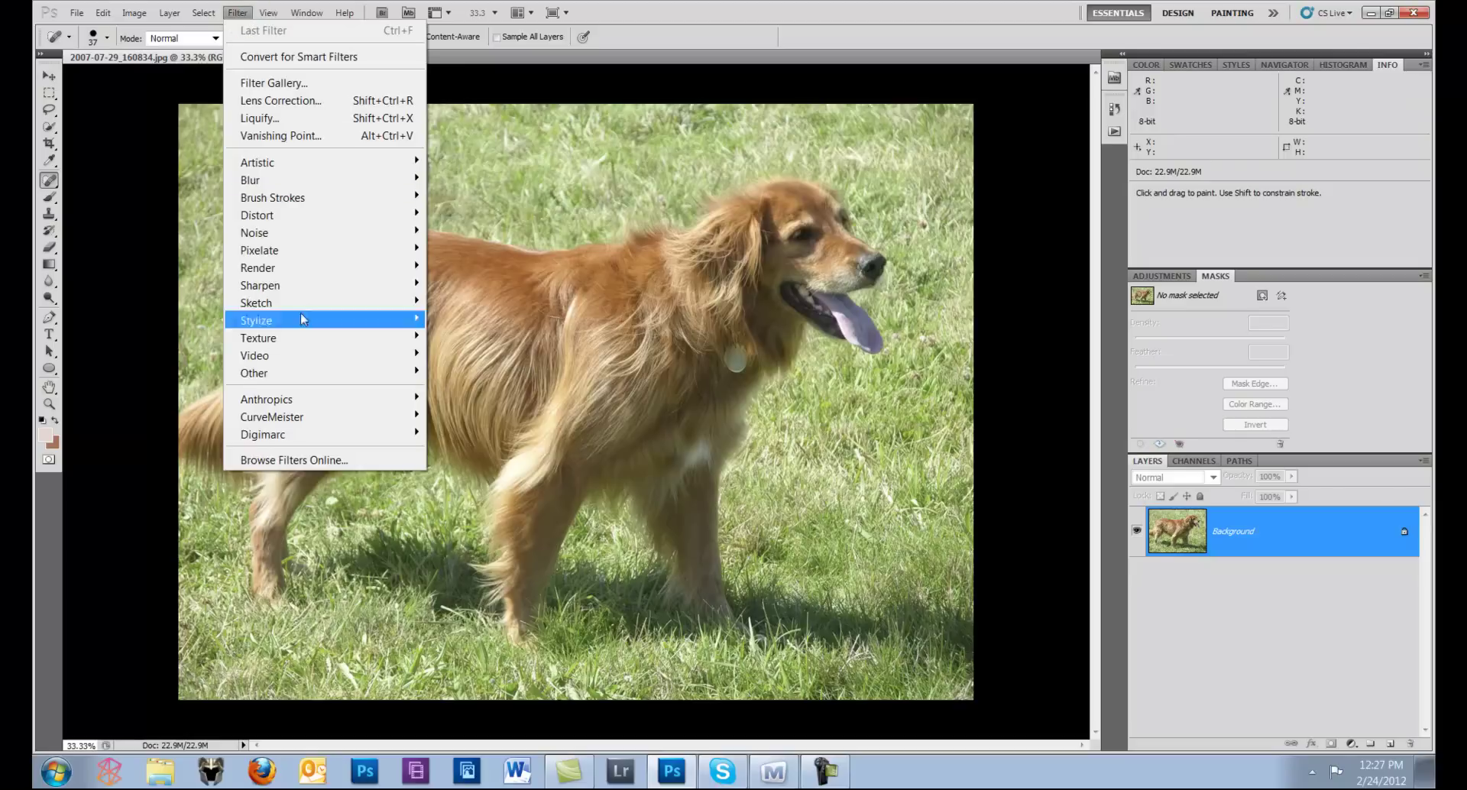
left_click(292, 418)
left_click(197, 420)
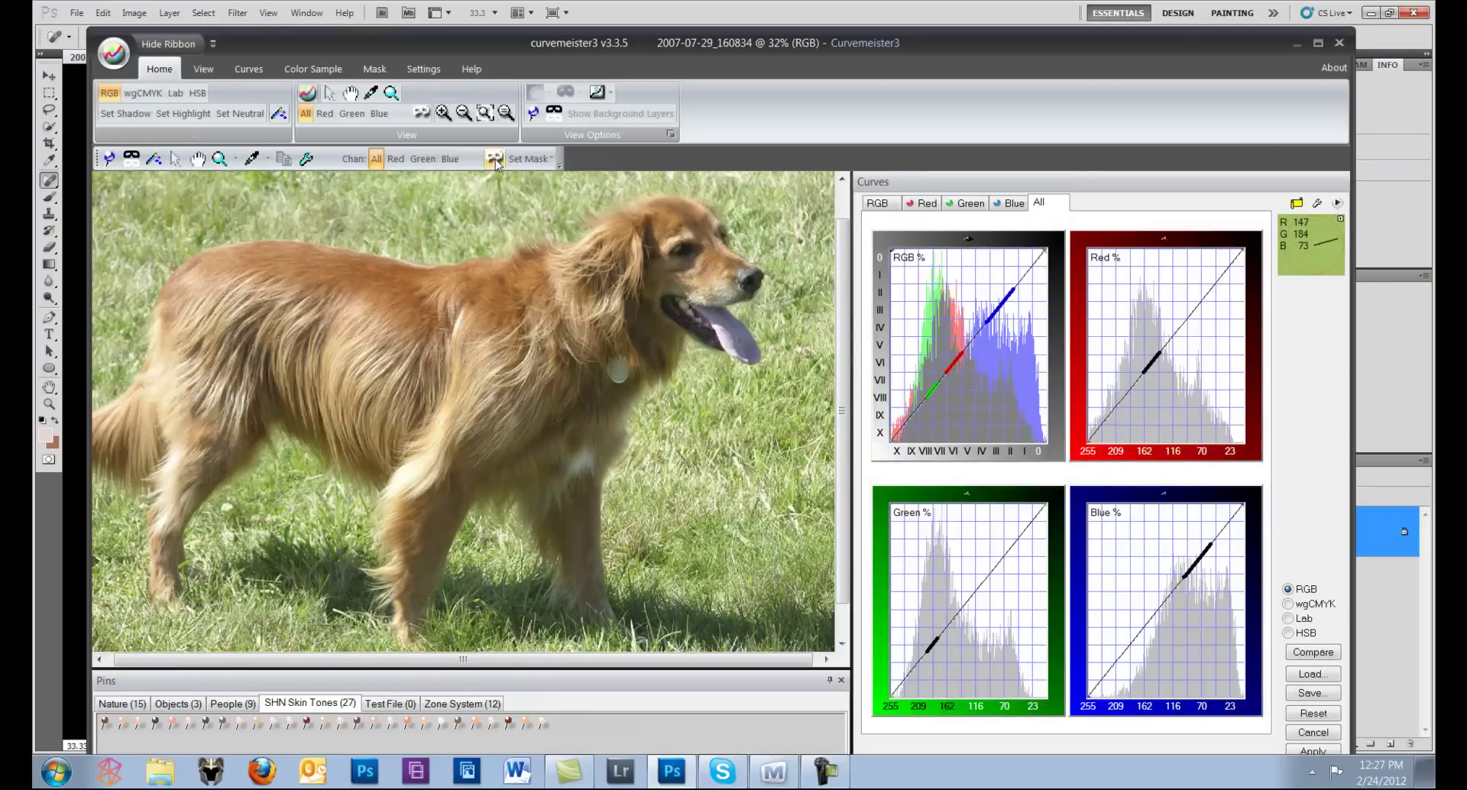
left_click(495, 158)
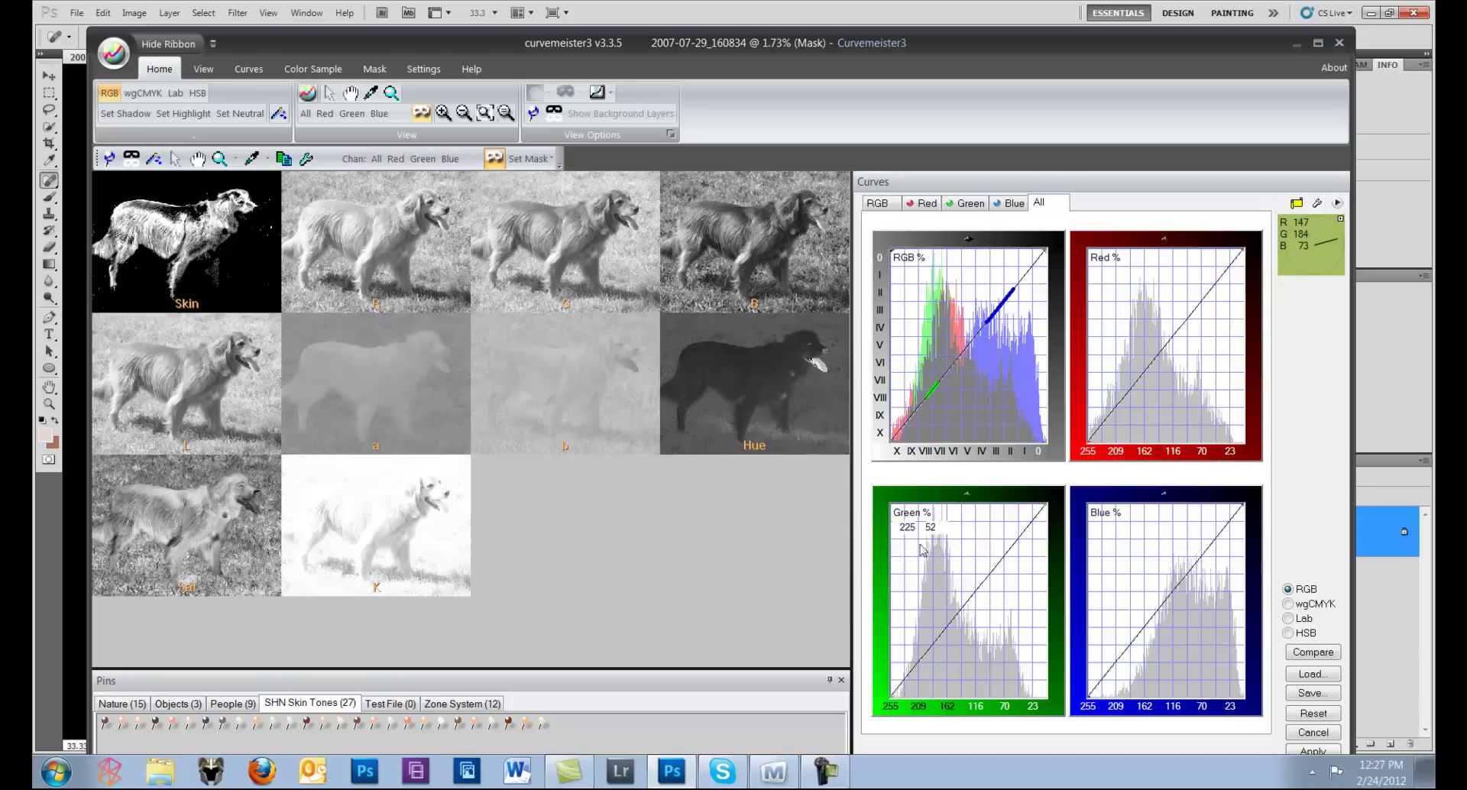
left_click(1311, 734)
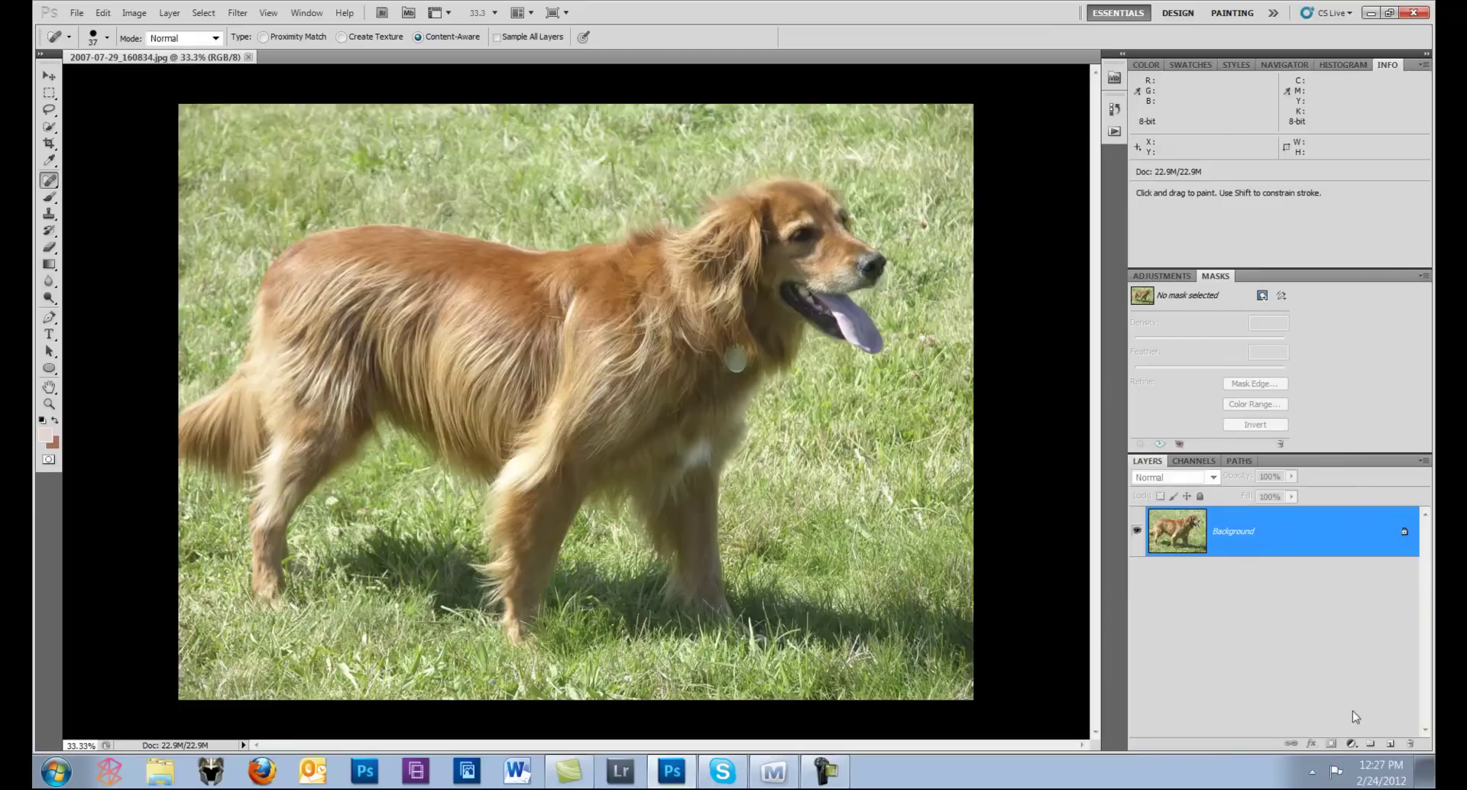
Step: Duplicate the Background layer and give the copy a white layer mask
left_click_drag(1273, 541, 1392, 742)
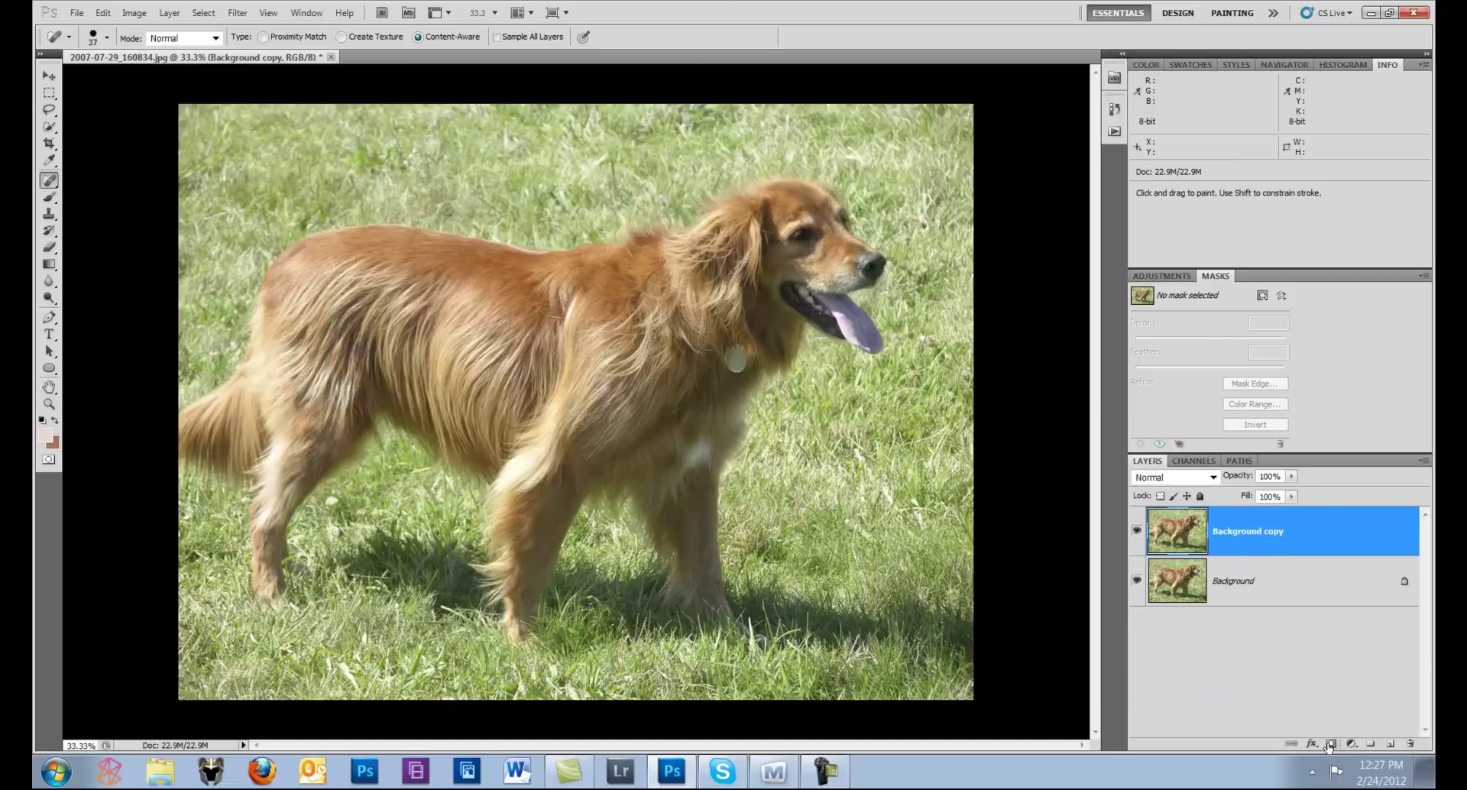
left_click(1330, 744)
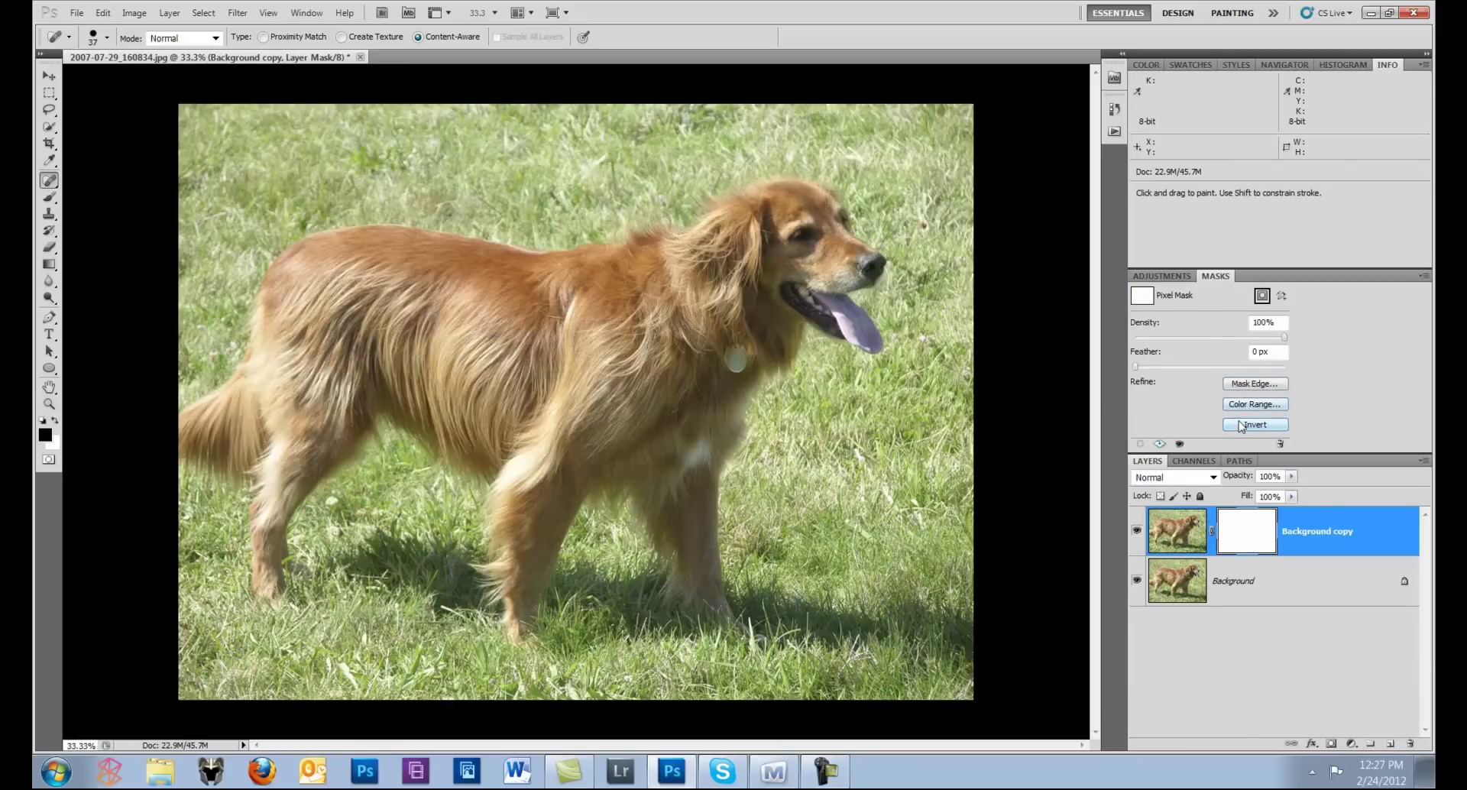
left_click(1244, 408)
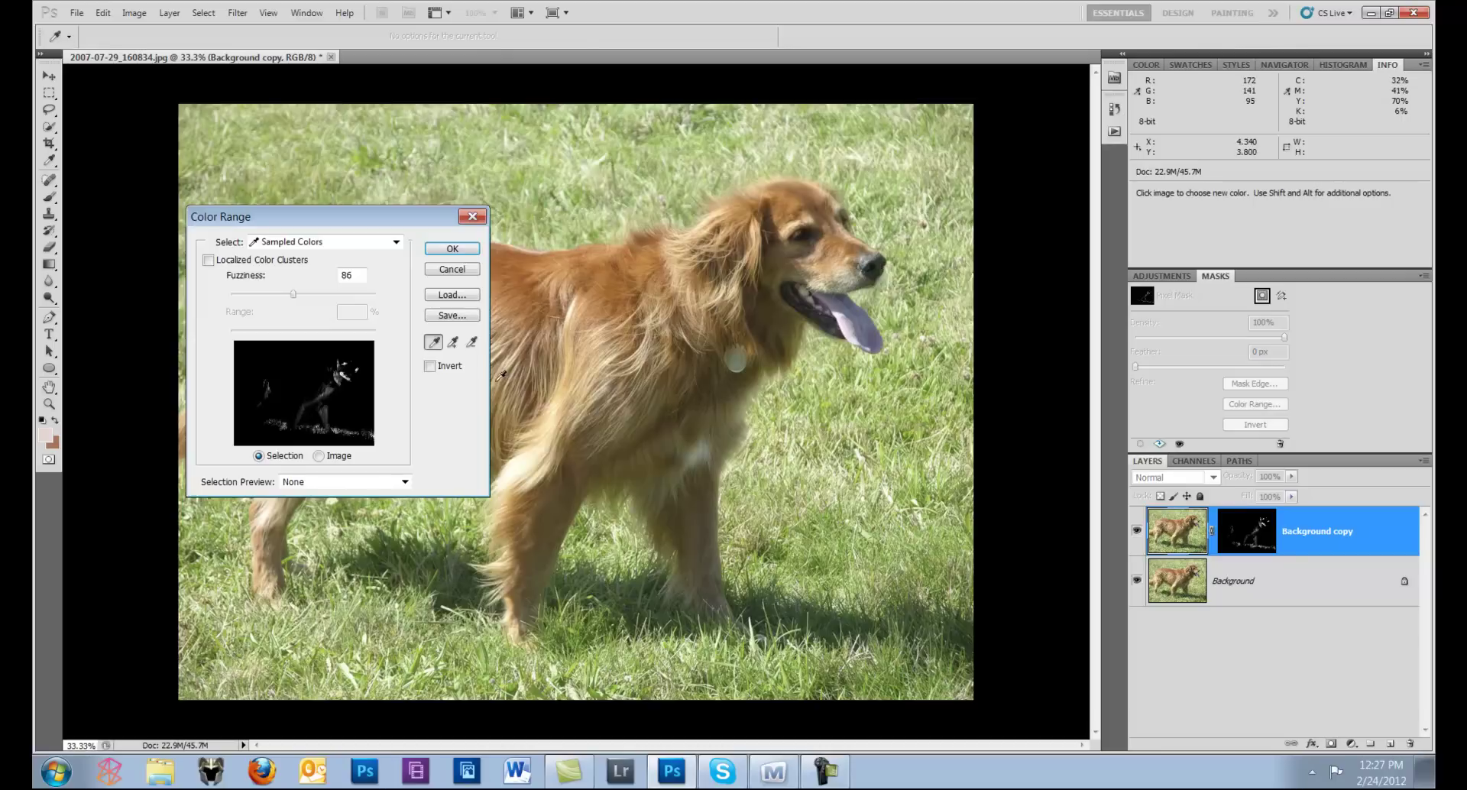
Step: Build the mask in Color Range by sampling the dog's coat colours at Fuzziness 86
left_click_drag(344, 226, 1022, 233)
left_click(692, 365)
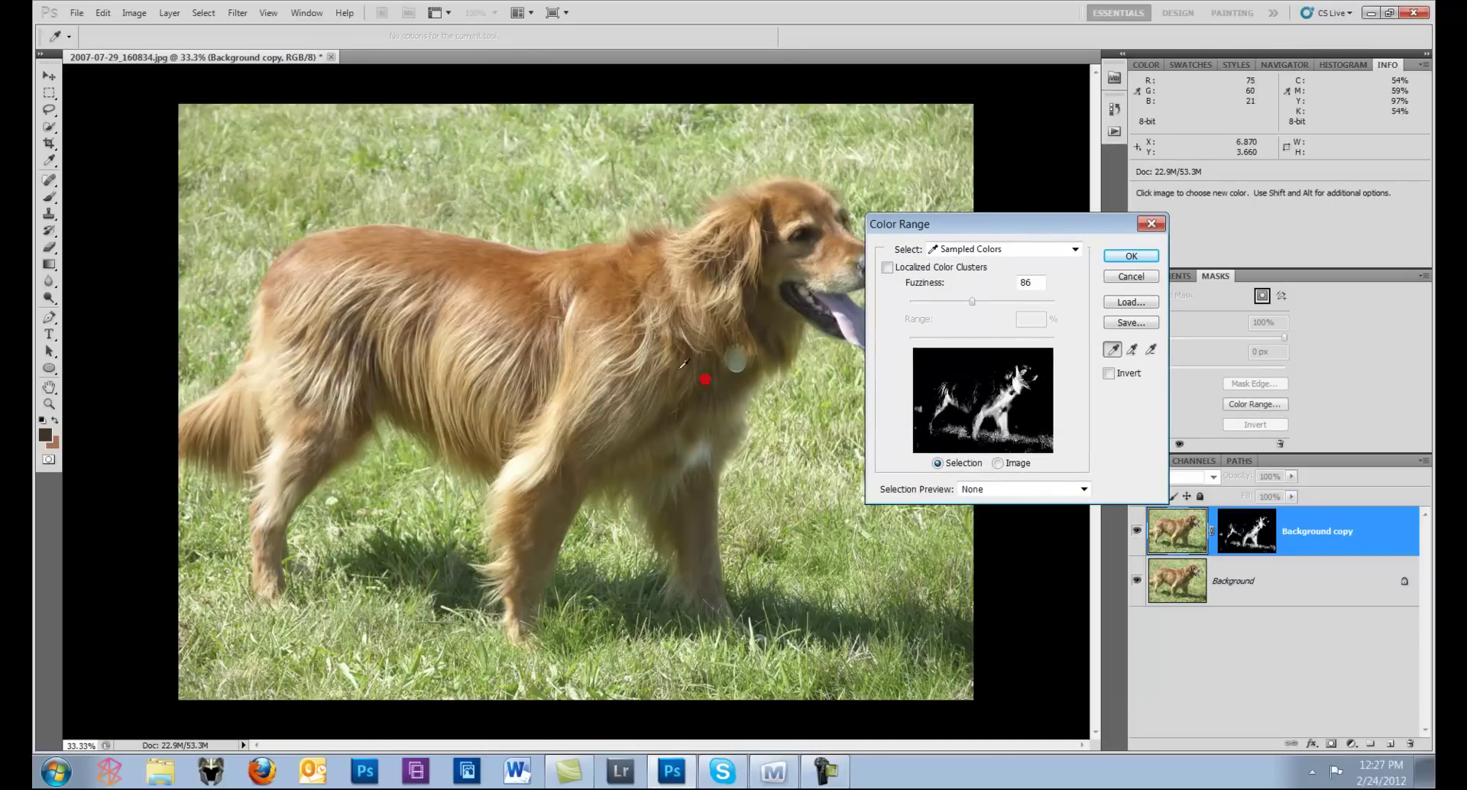
left_click(1130, 353)
left_click(611, 309)
left_click(611, 296)
left_click(493, 309)
left_click(336, 312)
left_click(419, 316)
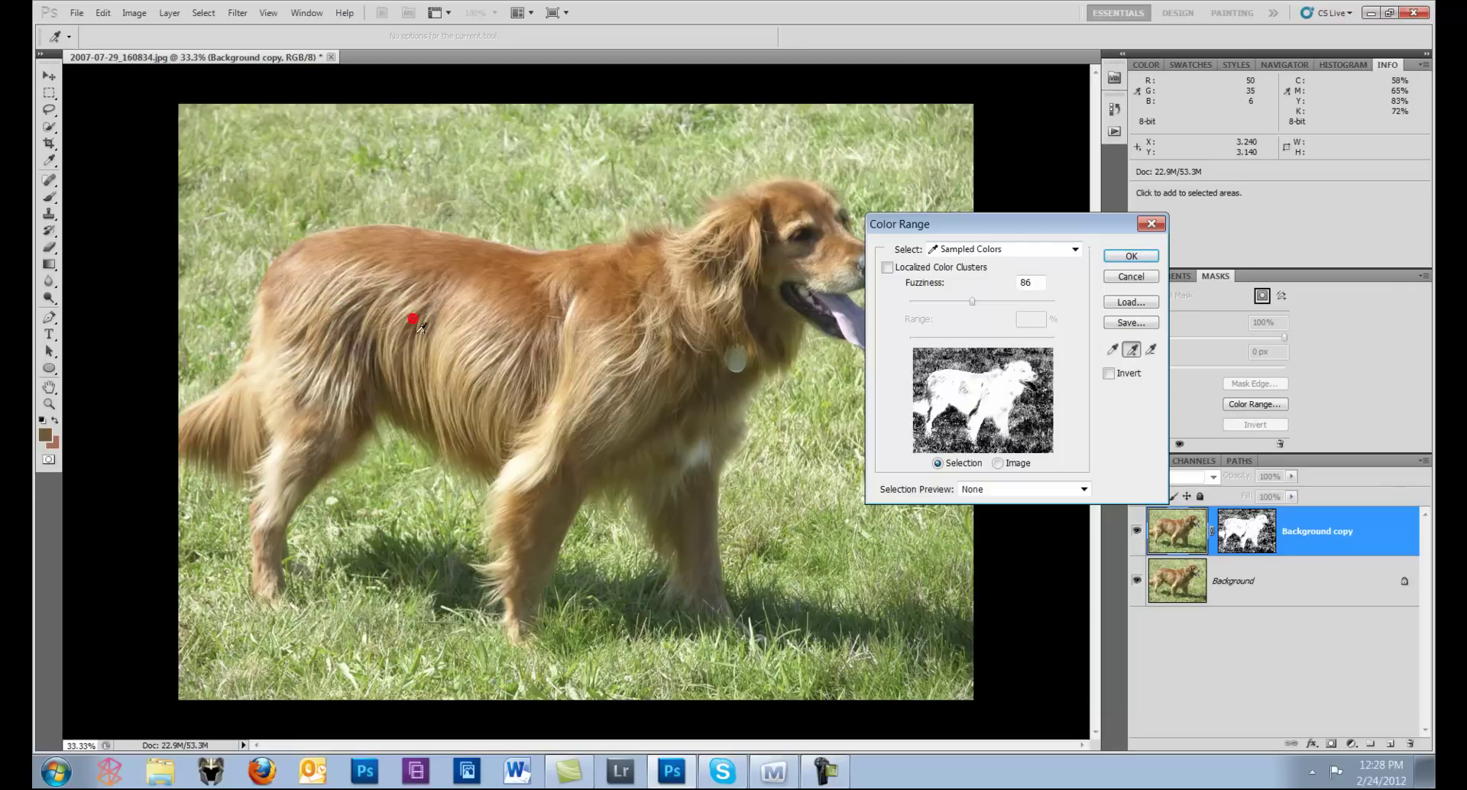
left_click(542, 374)
left_click(690, 522)
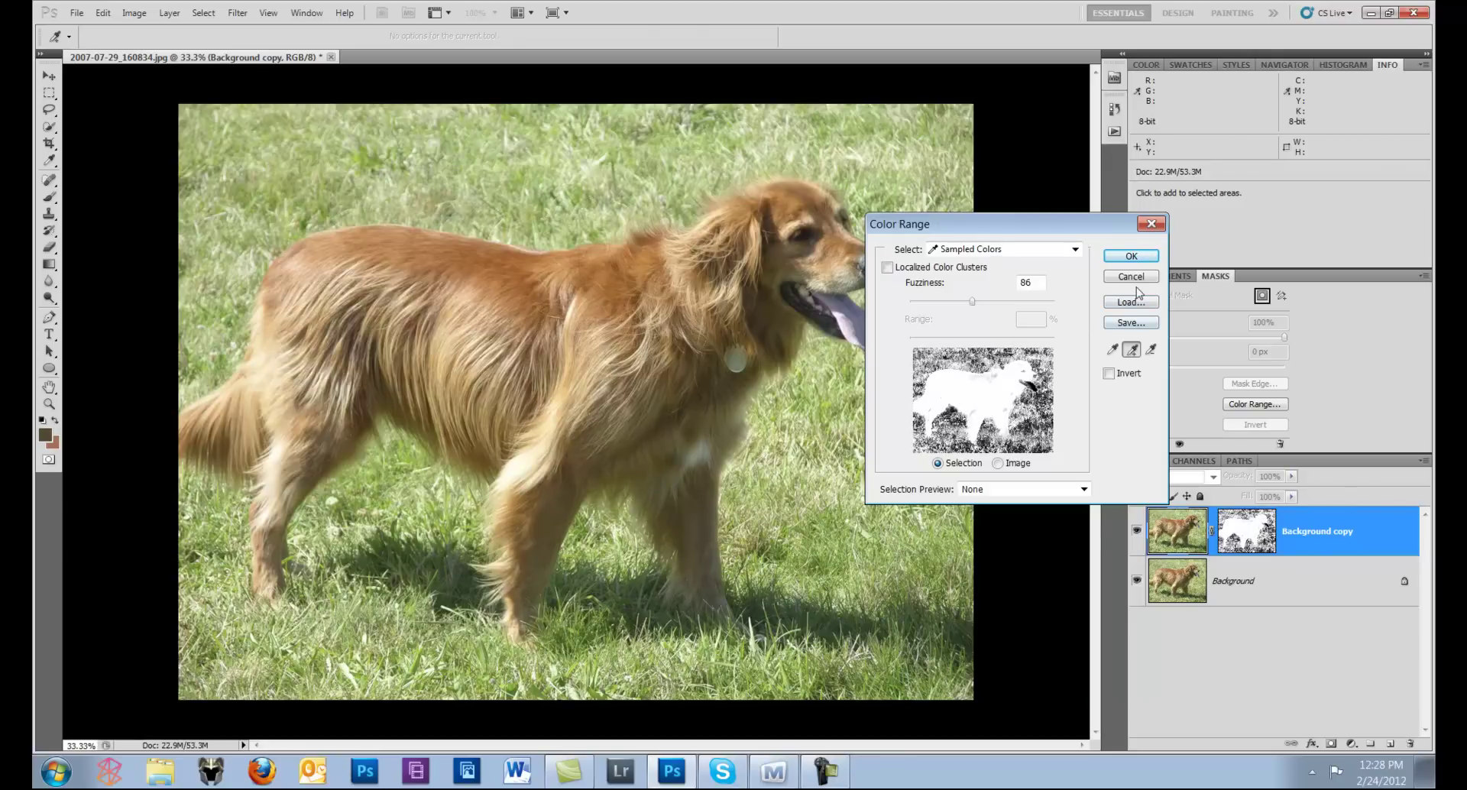
left_click(1131, 256)
left_click(1247, 538)
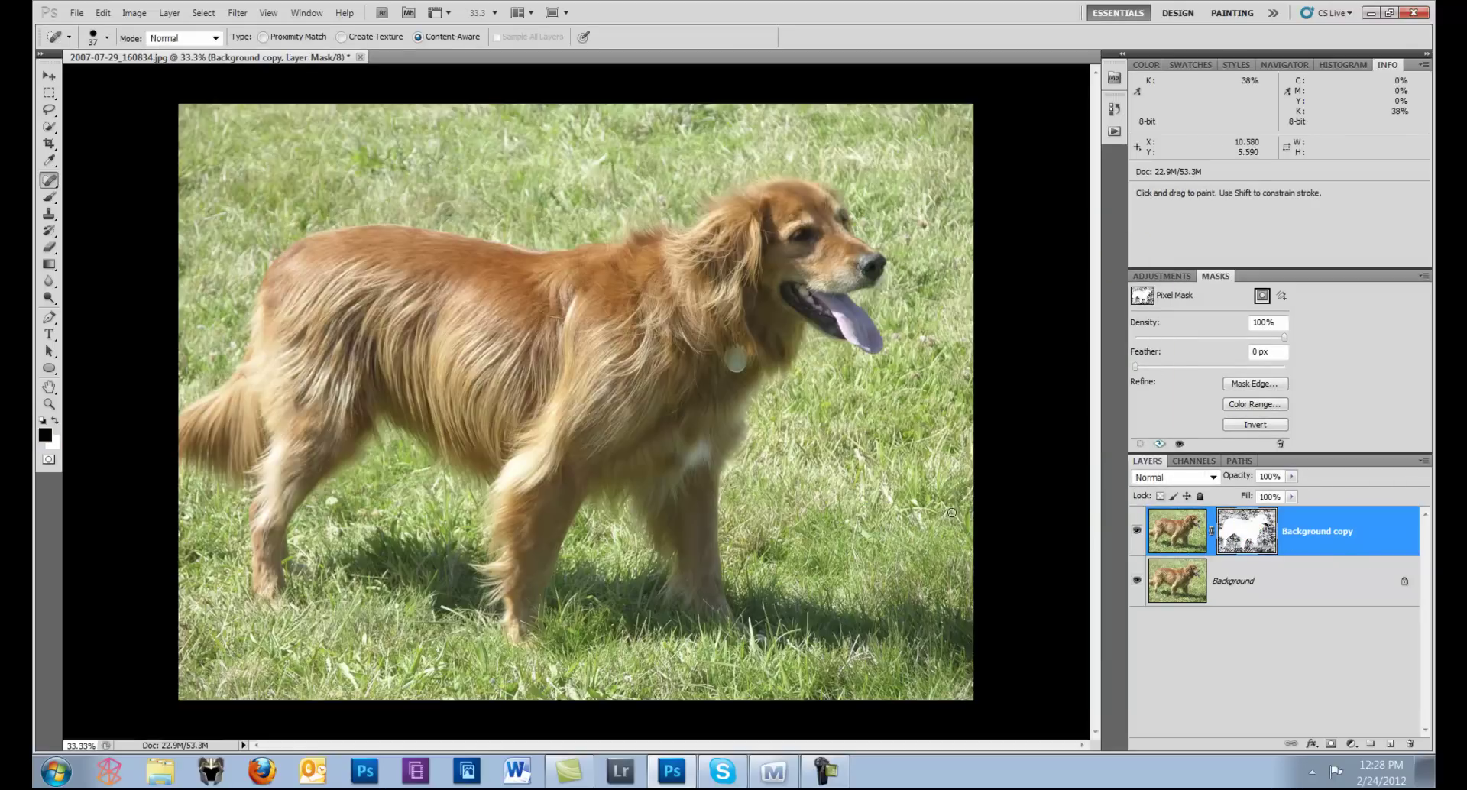
Step: View the mask alone and paint black with a 127 px brush over the surrounding grass
left_click(1247, 535, "alt")
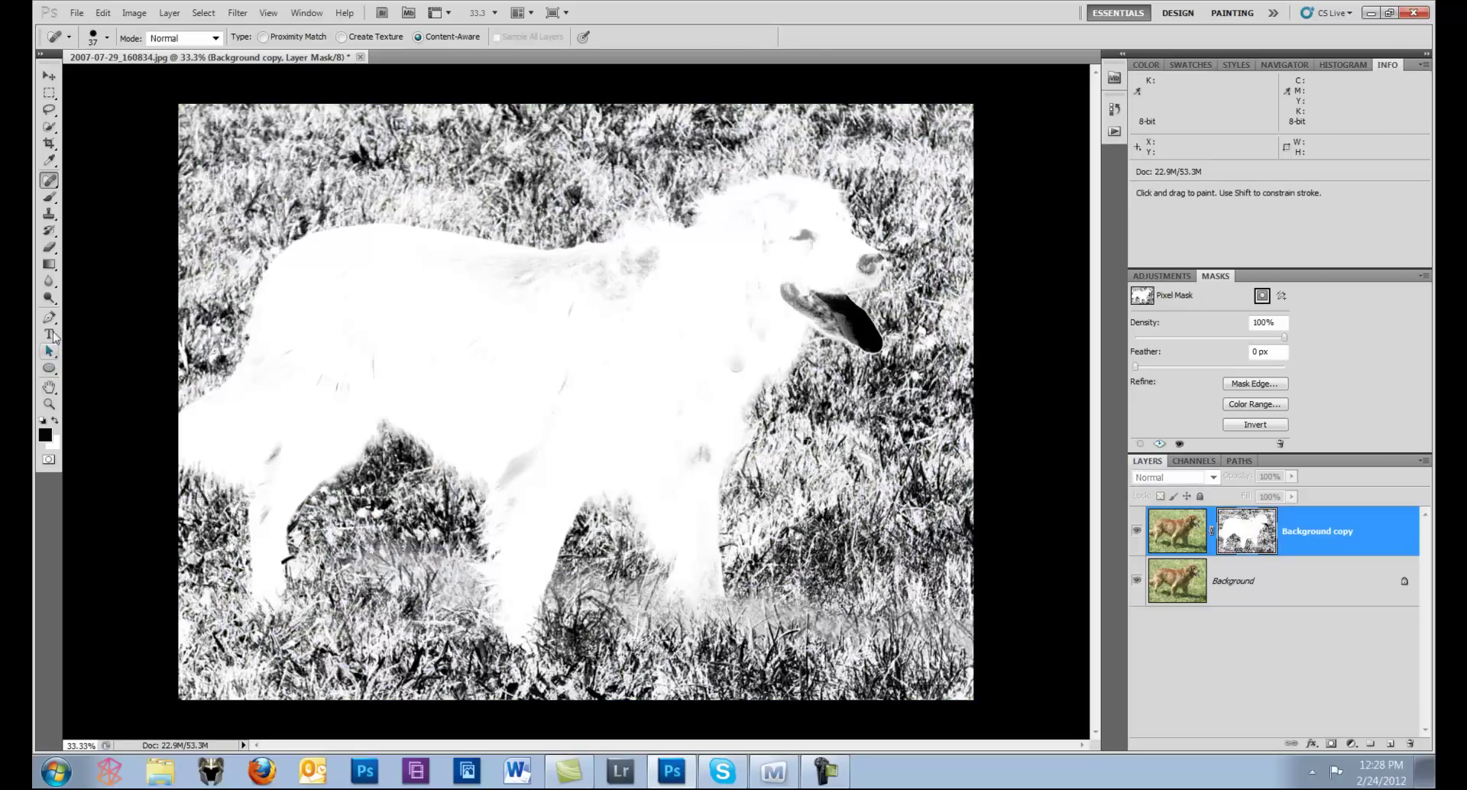
left_click(49, 197)
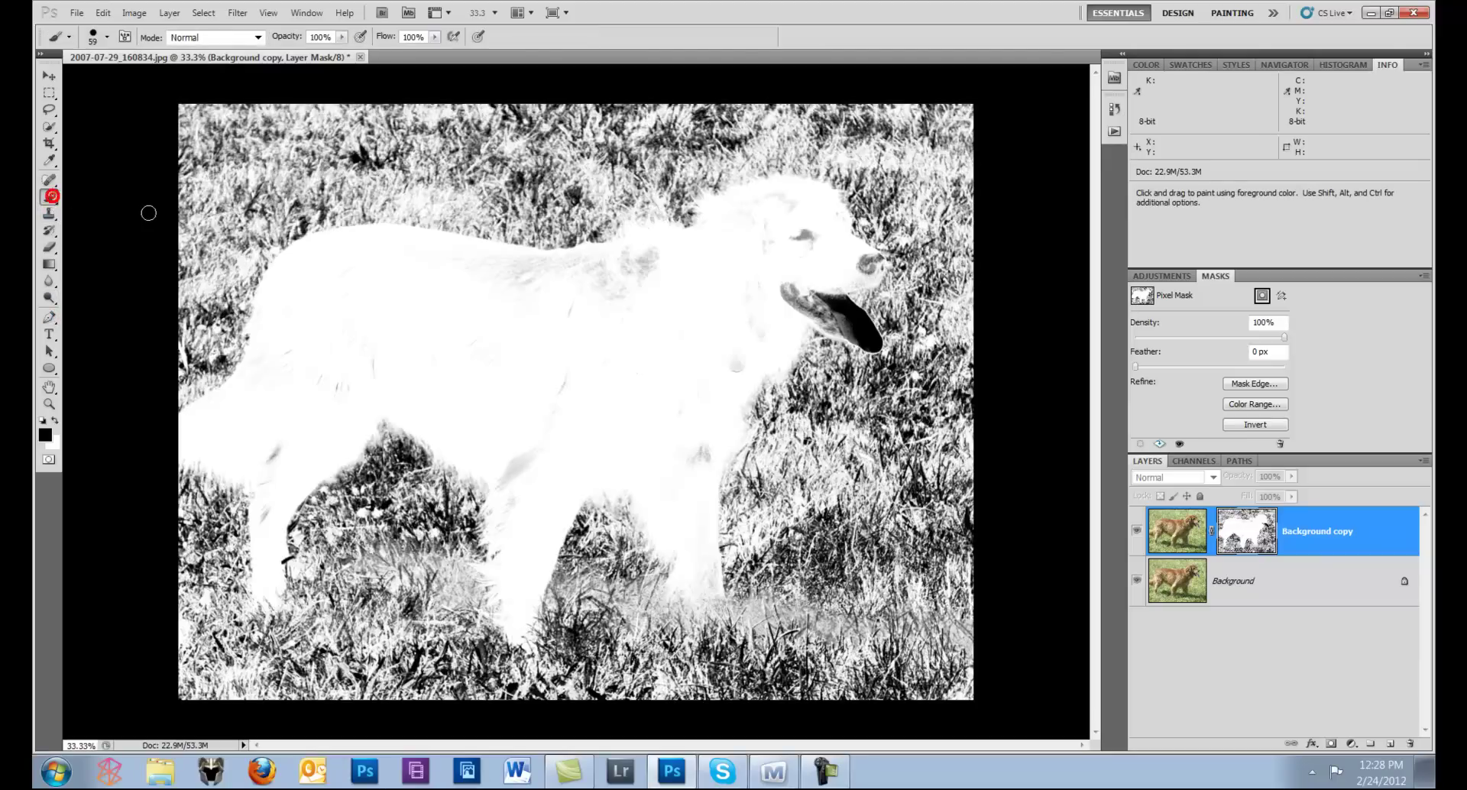
left_click(107, 36)
left_click_drag(120, 72, 131, 72)
mouse_move(189, 304)
left_mouse_down()
mouse_move(259, 243)
mouse_move(493, 168)
mouse_move(934, 222)
mouse_move(852, 657)
mouse_move(904, 514)
mouse_move(807, 365)
mouse_move(757, 486)
mouse_move(745, 577)
left_mouse_up()
left_click_drag(656, 607, 621, 528)
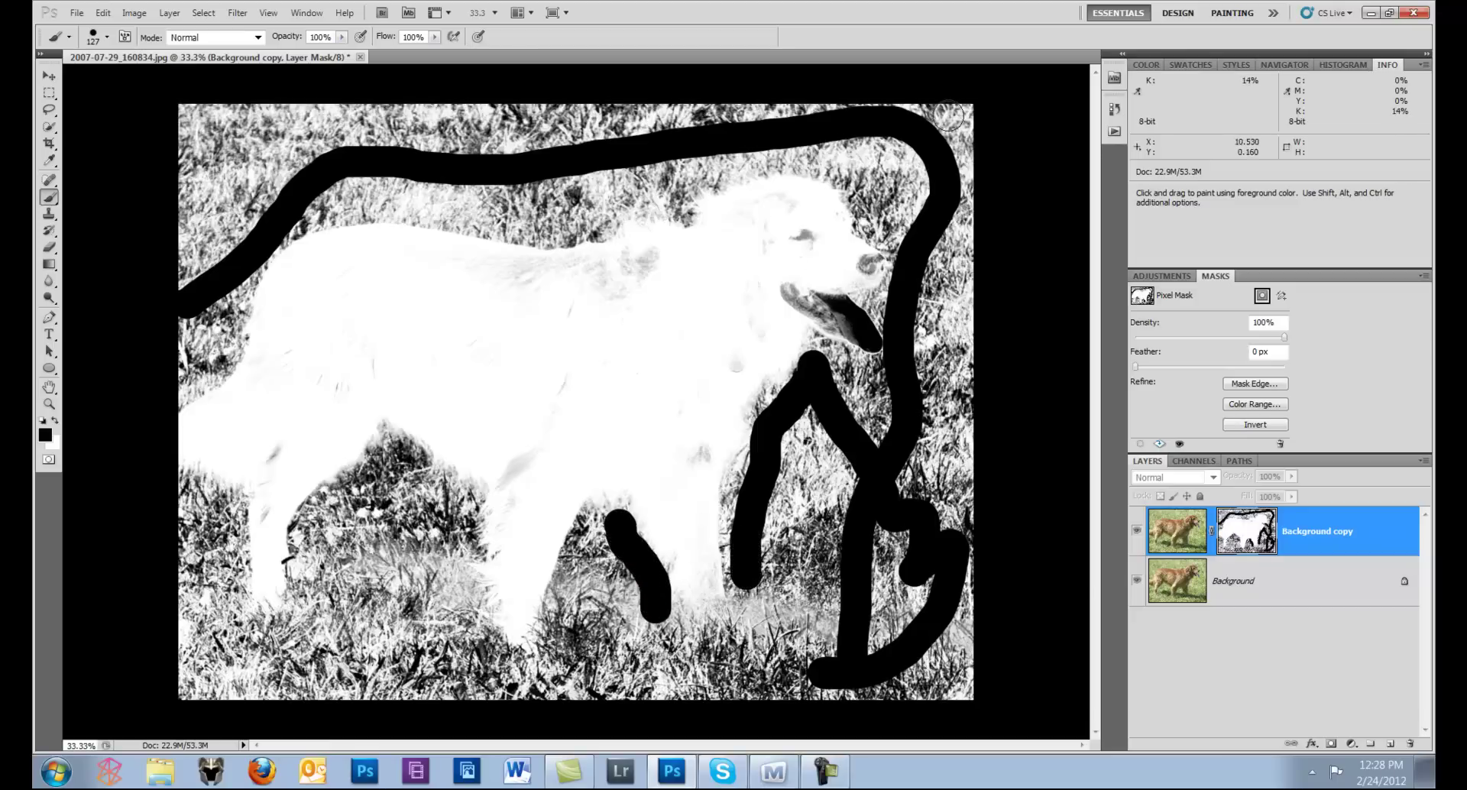
Step: Close the dog photo without saving and reopen it from the recent files list
left_click(360, 56)
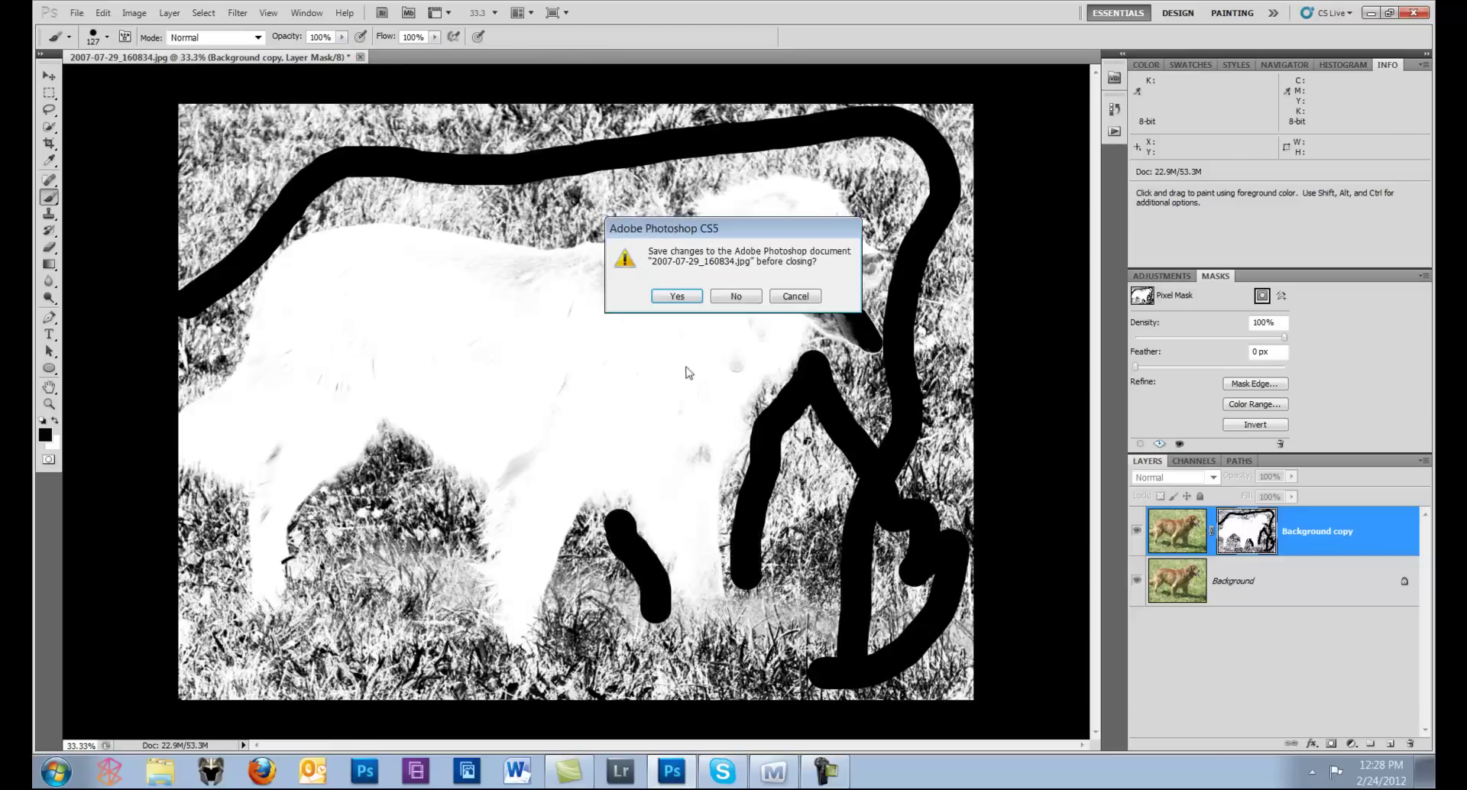
left_click(725, 298)
left_click(76, 13)
left_click(139, 135)
left_click(360, 138)
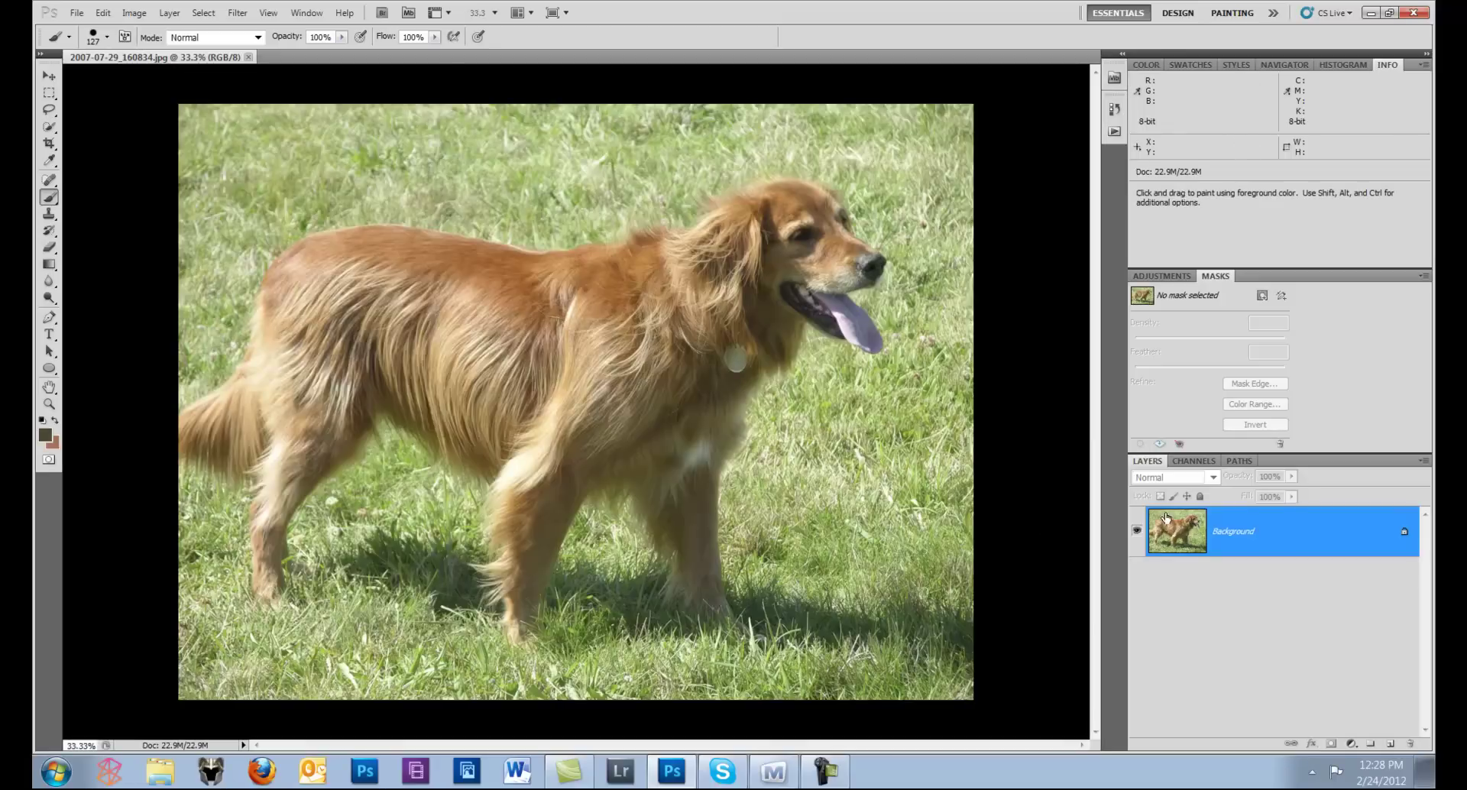
Step: Duplicate Background, add a white layer mask, and launch CurveMeister 3 on it
left_click_drag(1281, 539, 1392, 743)
left_click(1331, 744)
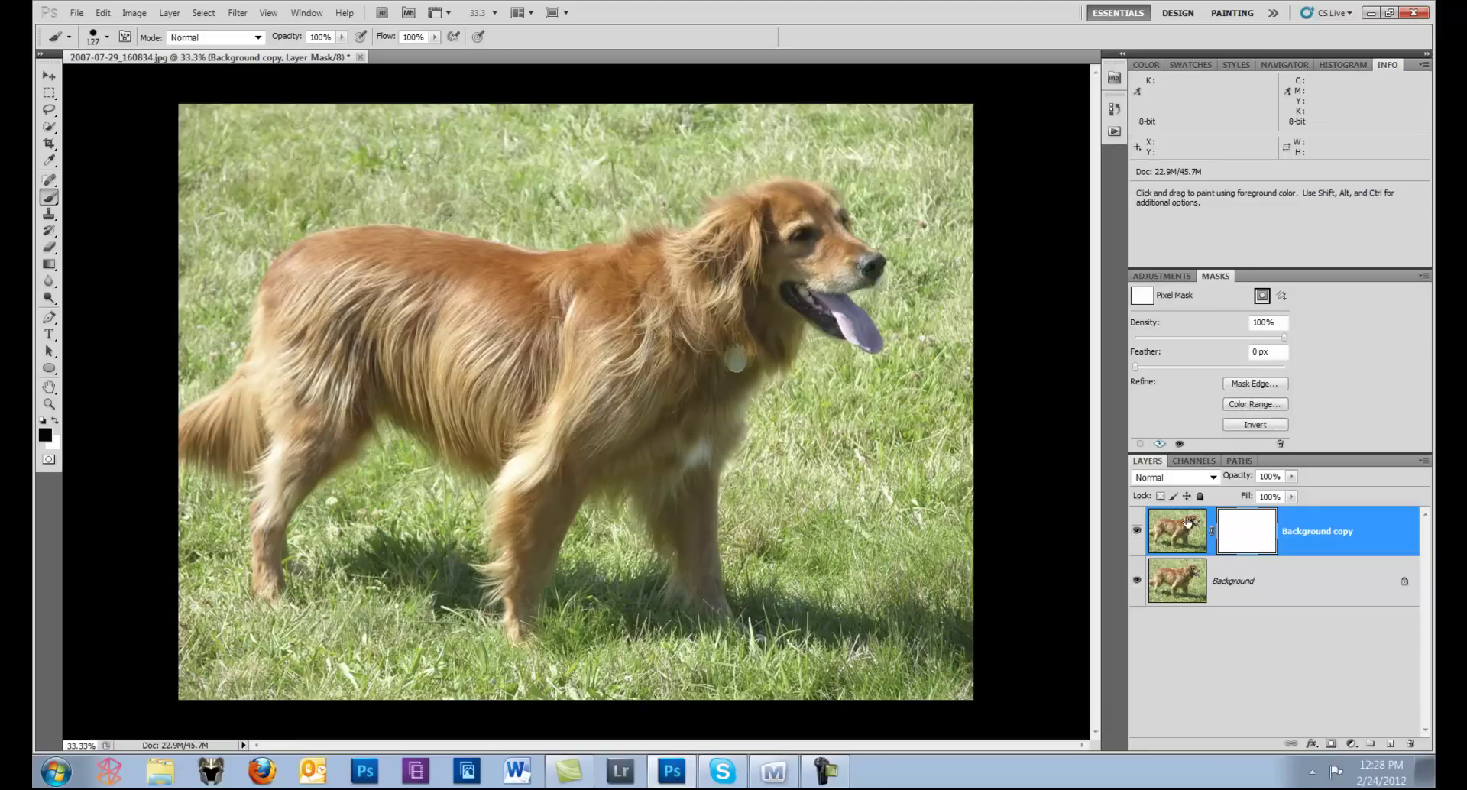
left_click(237, 13)
mouse_move(301, 416)
left_click(172, 416)
Step: Base the CurveMeister mask on the a channel and steepen its curve so the dog turns white
scroll(690, 451, "down", 2)
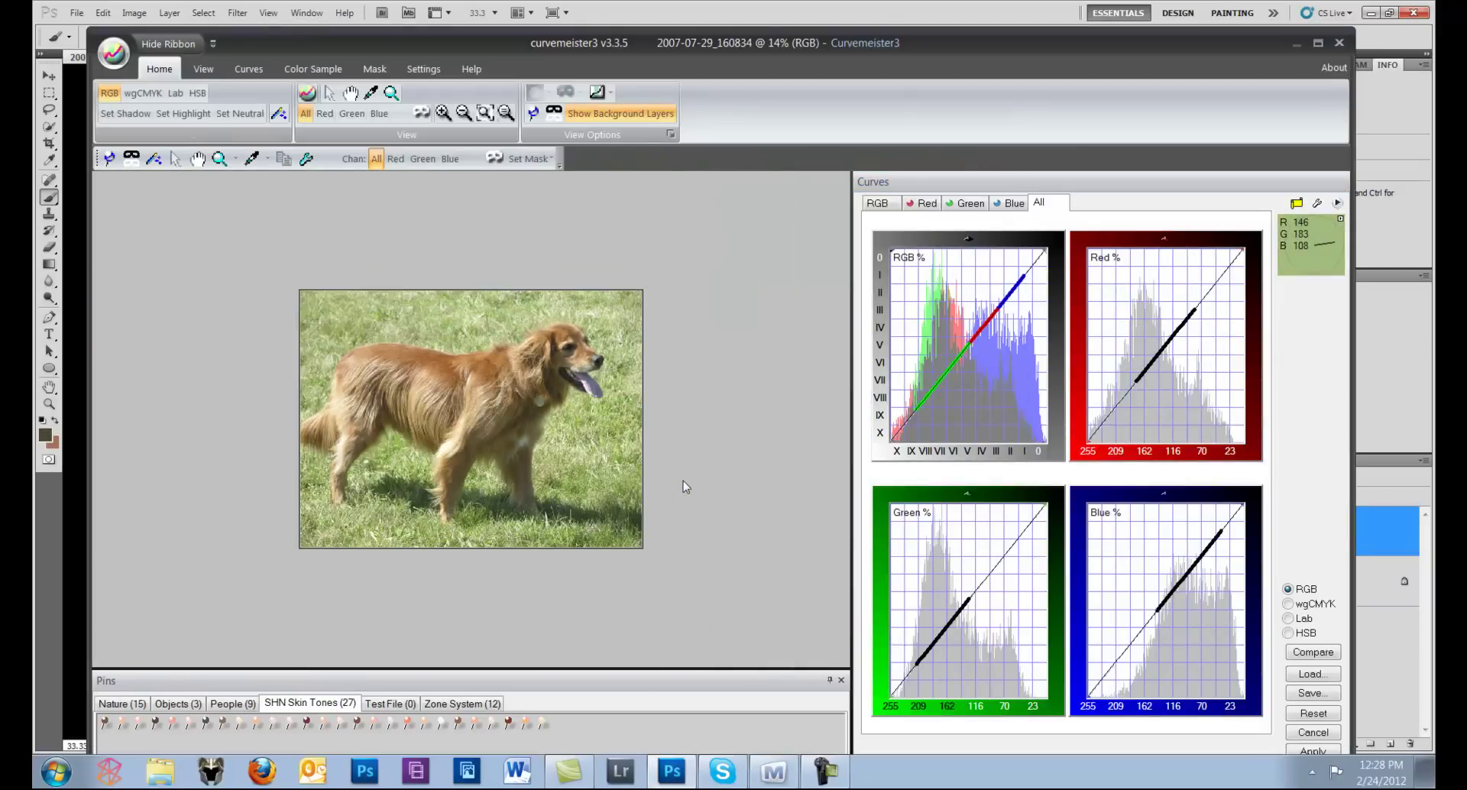
scroll(682, 485, "up", 1)
left_click(494, 158)
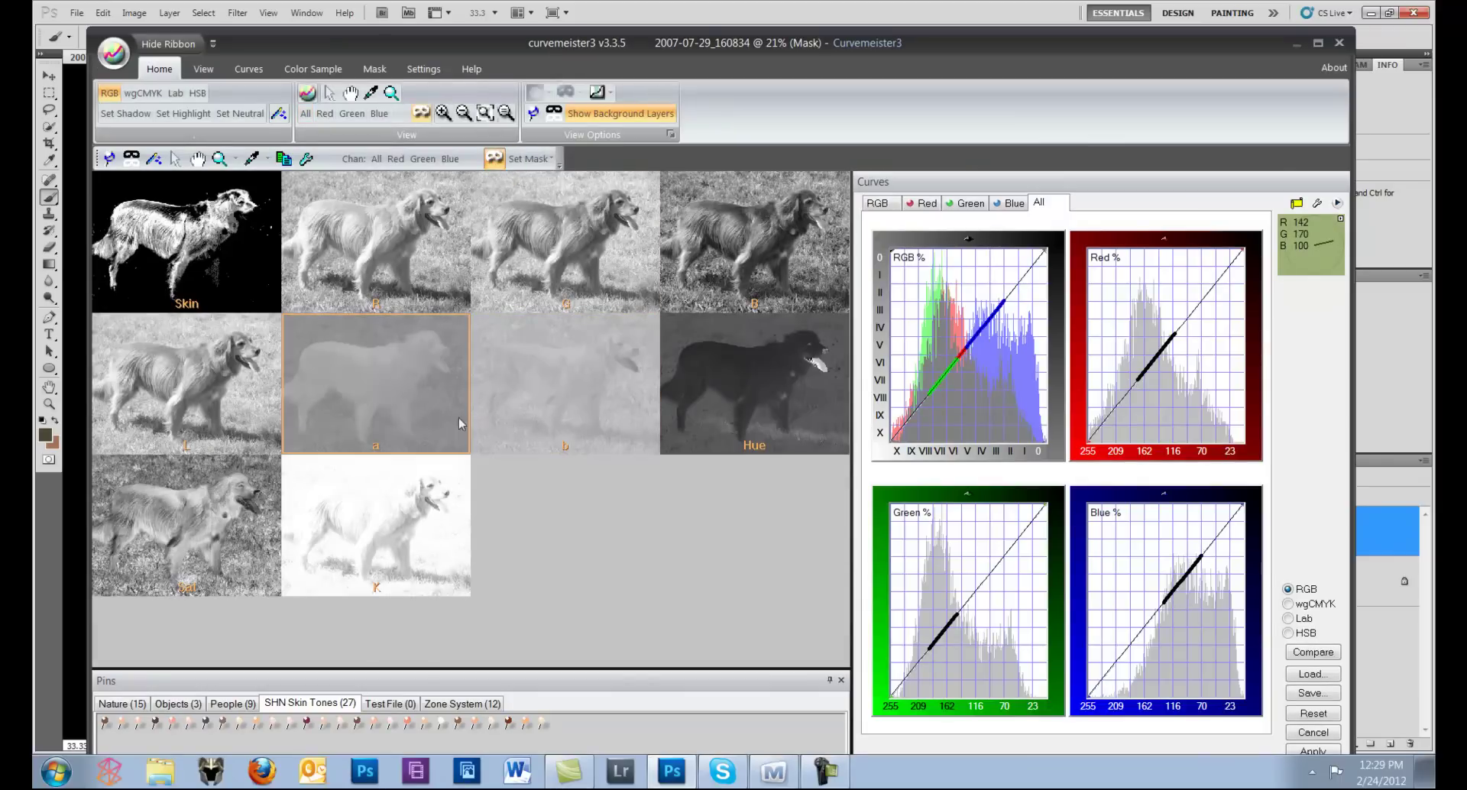
left_click(416, 414)
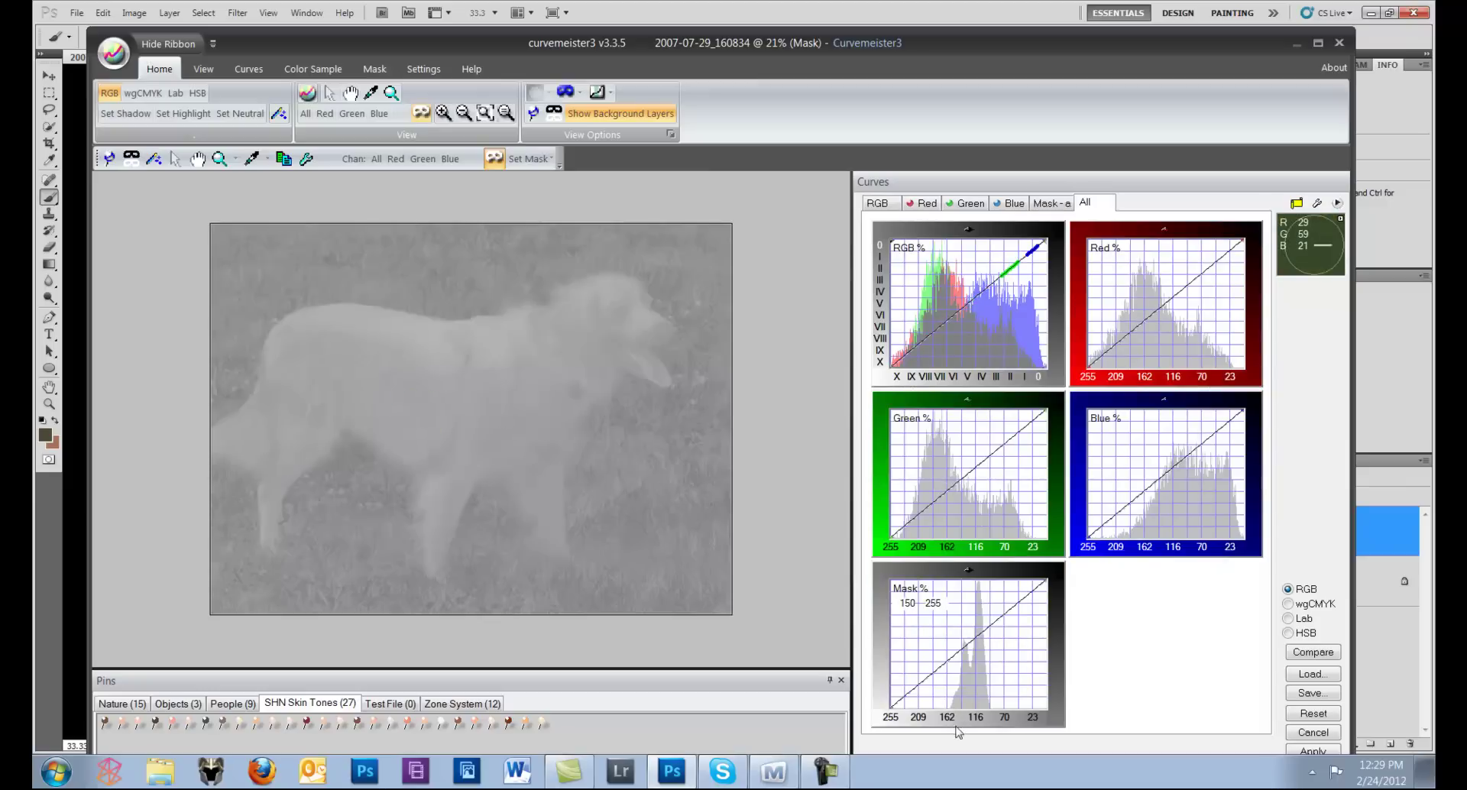
left_click_drag(956, 720, 975, 579)
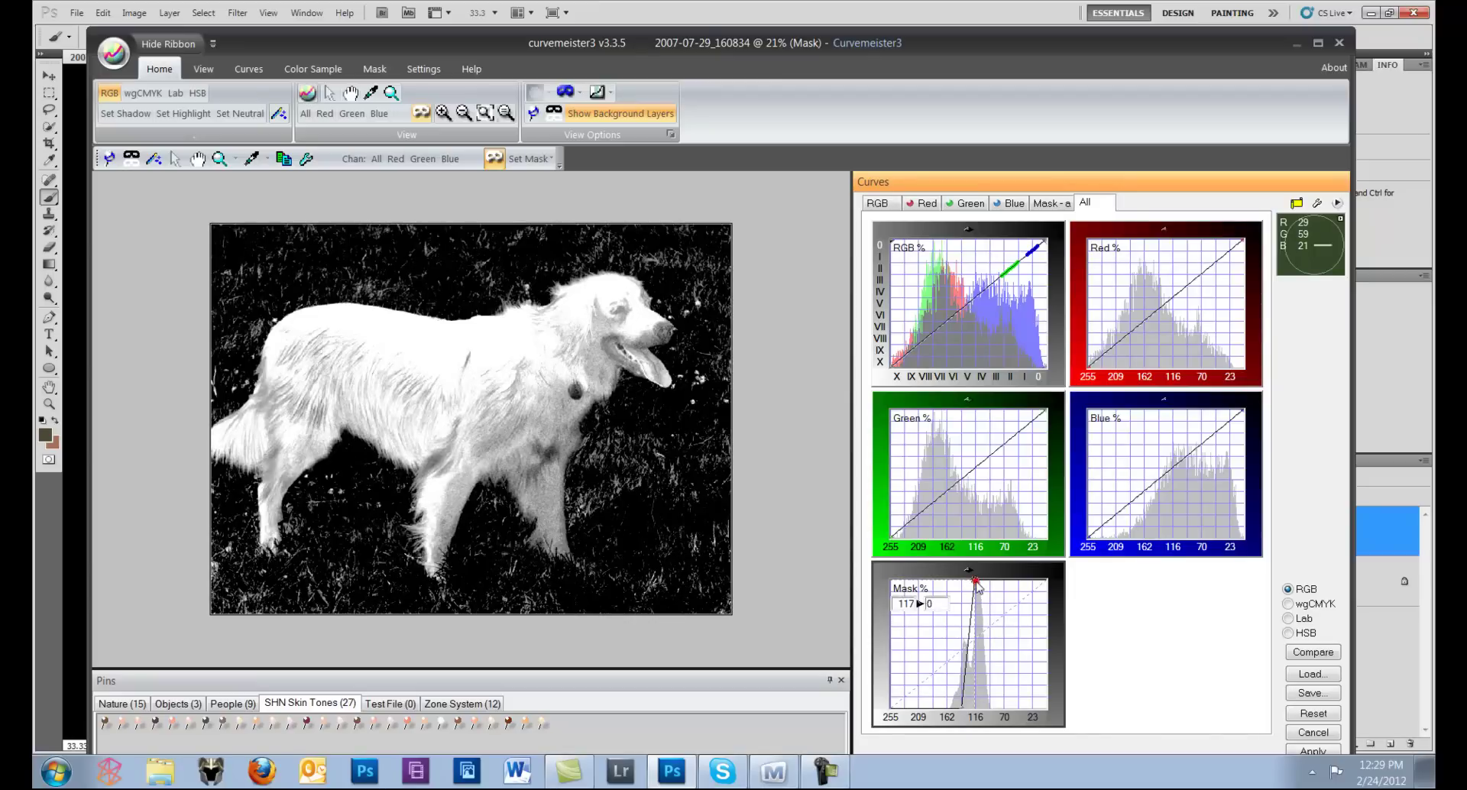
Step: Nudge both Mask curve endpoints to sit steeply between 116 and 139, then zoom in to check
left_click(1045, 203)
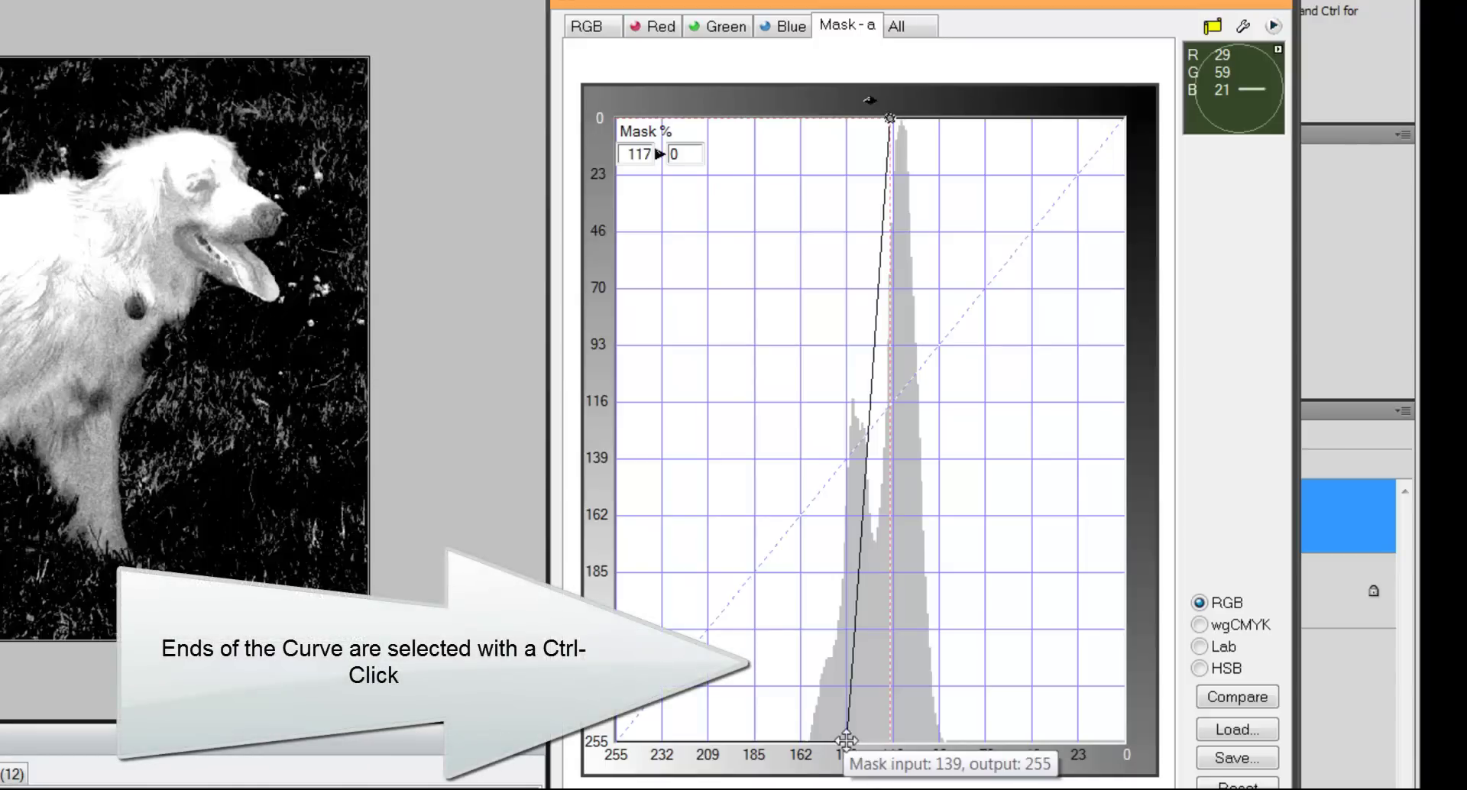
left_click(846, 740, "ctrl")
left_click(889, 118, "ctrl")
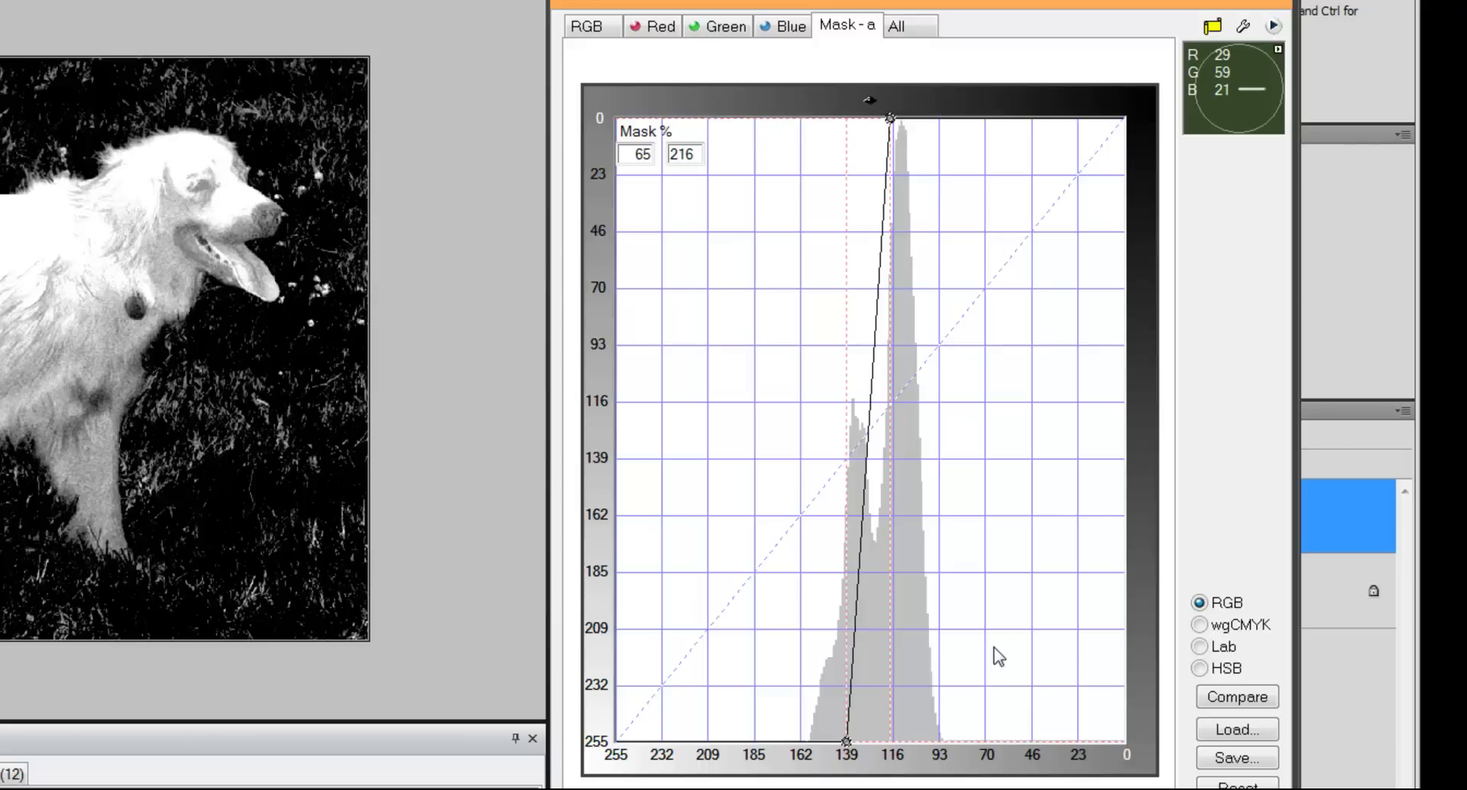
key("Left")
key("Left")
key("Left")
key("Left")
key("Left")
key("Left")
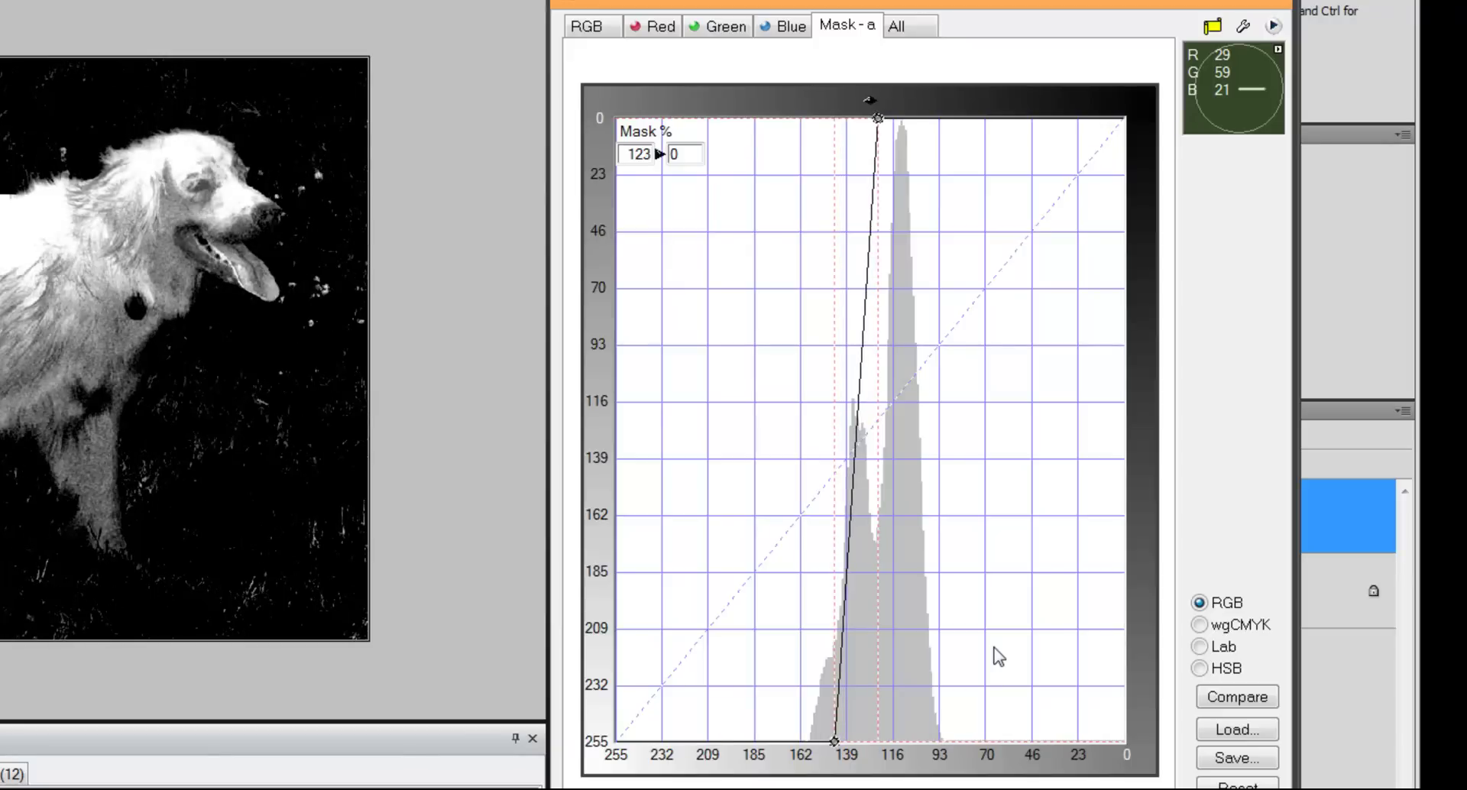
key("Right")
key("Right")
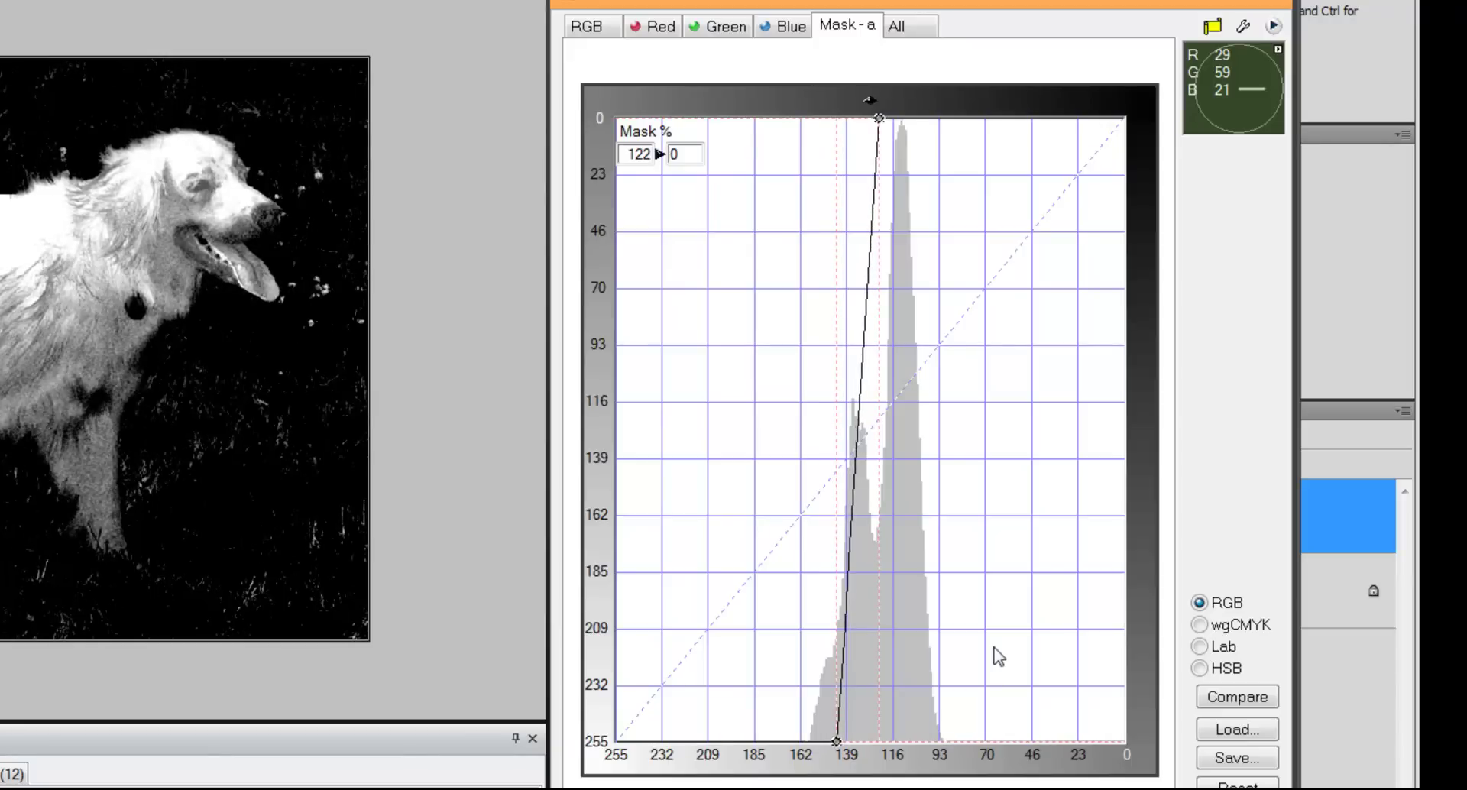
key("Right")
key("Right")
key("Right")
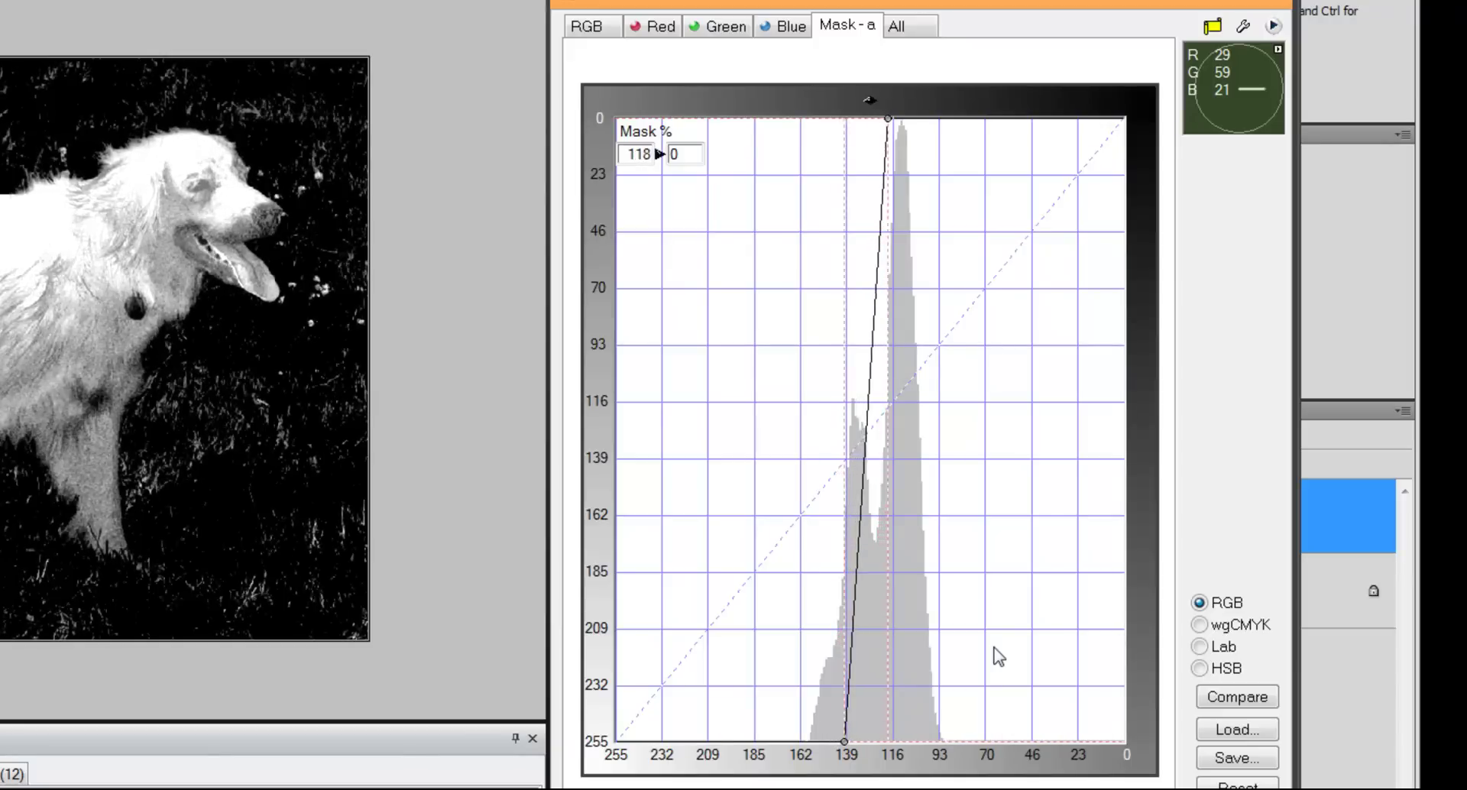
key("Left")
key("Left")
key("Left")
key("Left")
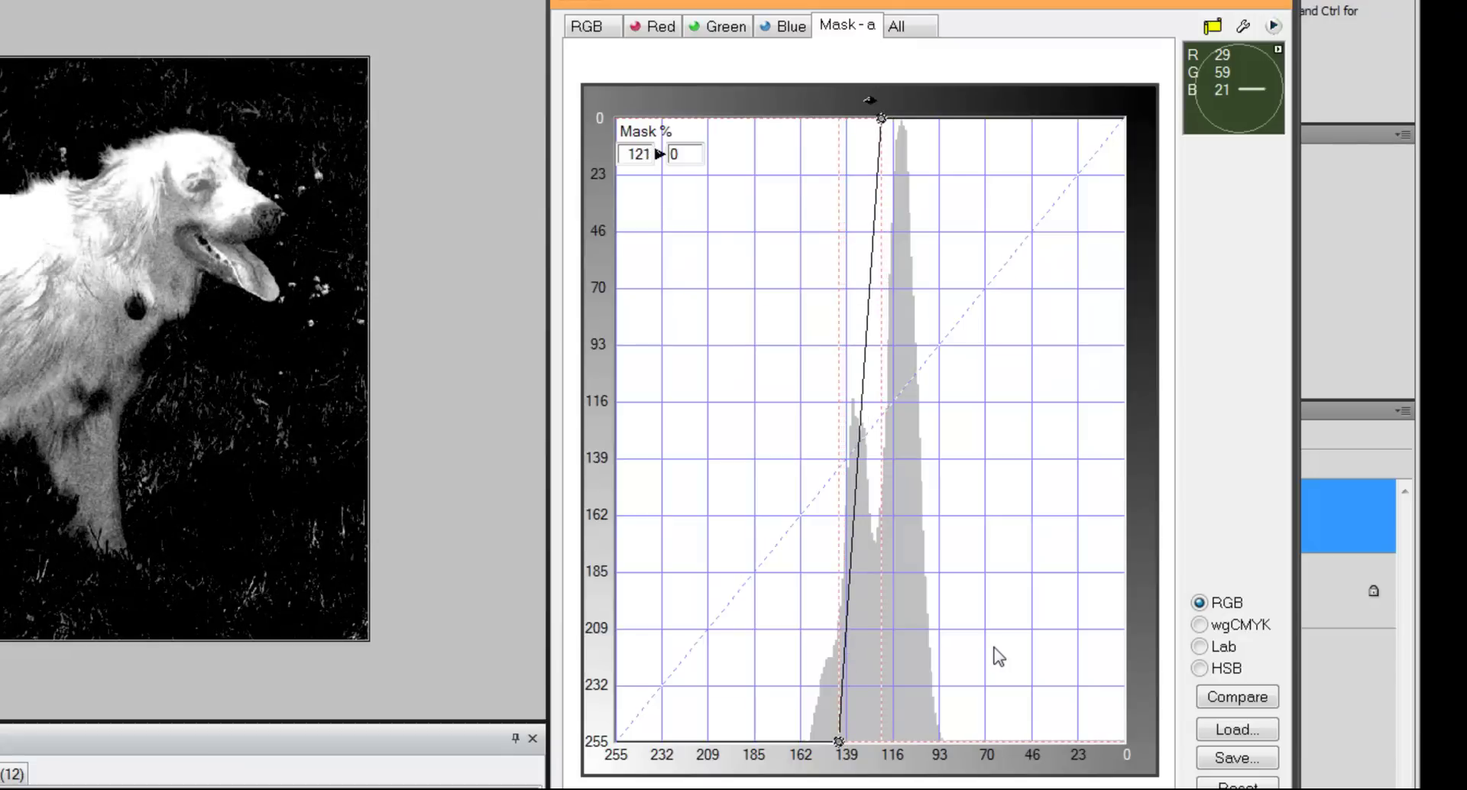
key("Right")
key("Right")
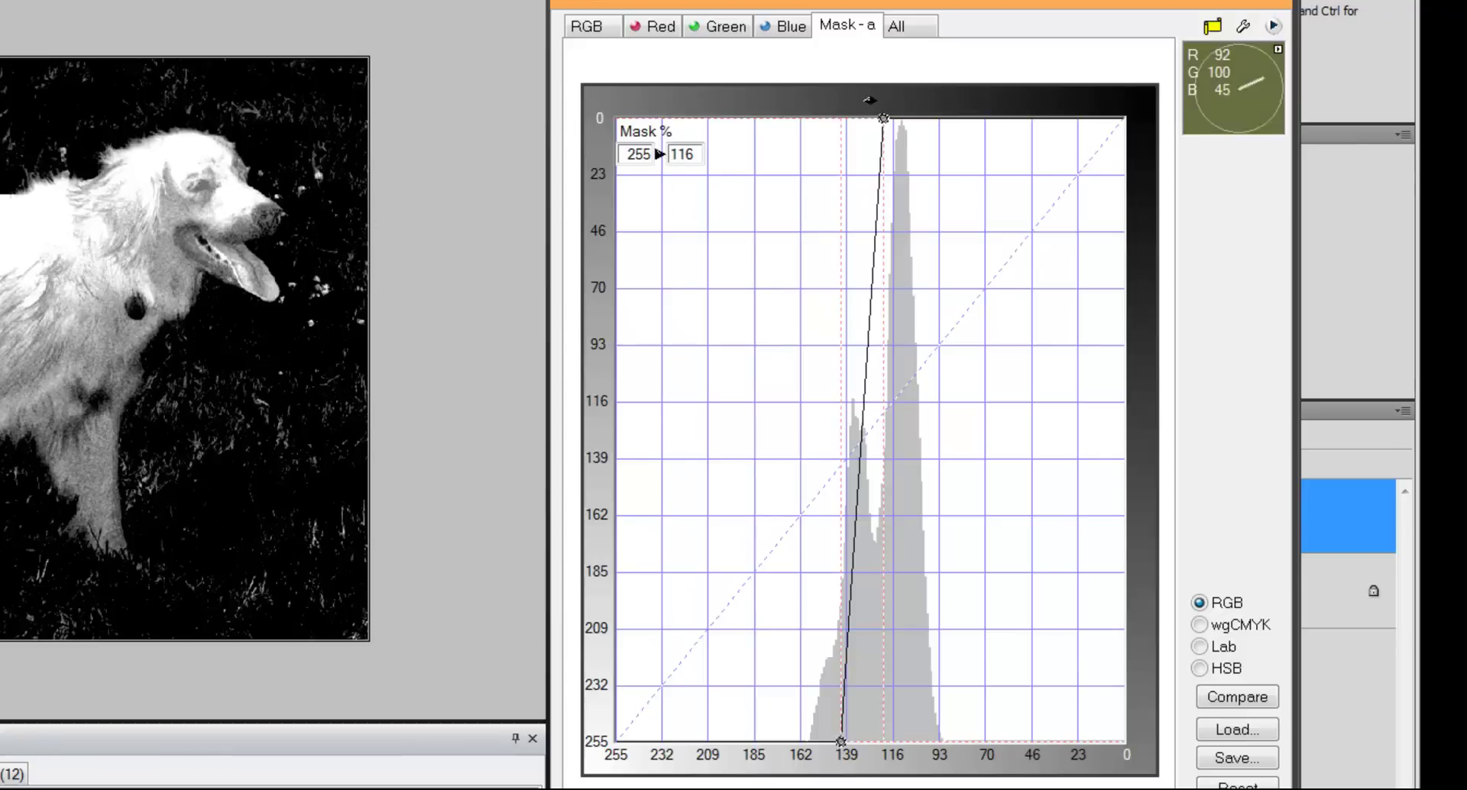
key("ctrl+plus")
key("ctrl+plus")
left_click_drag(536, 337, 520, 468)
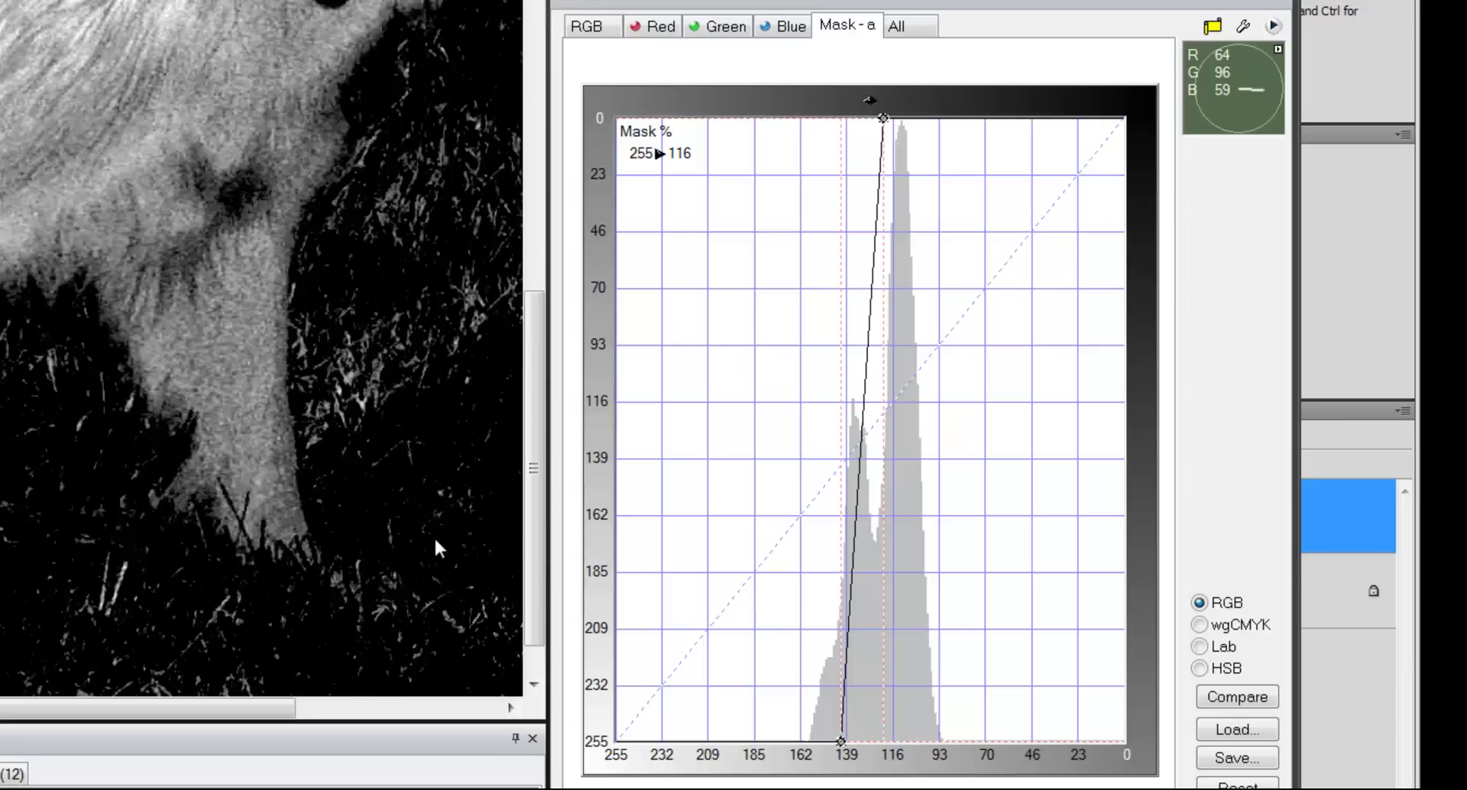
key("ctrl+minus")
key("ctrl+minus")
key("ctrl+minus")
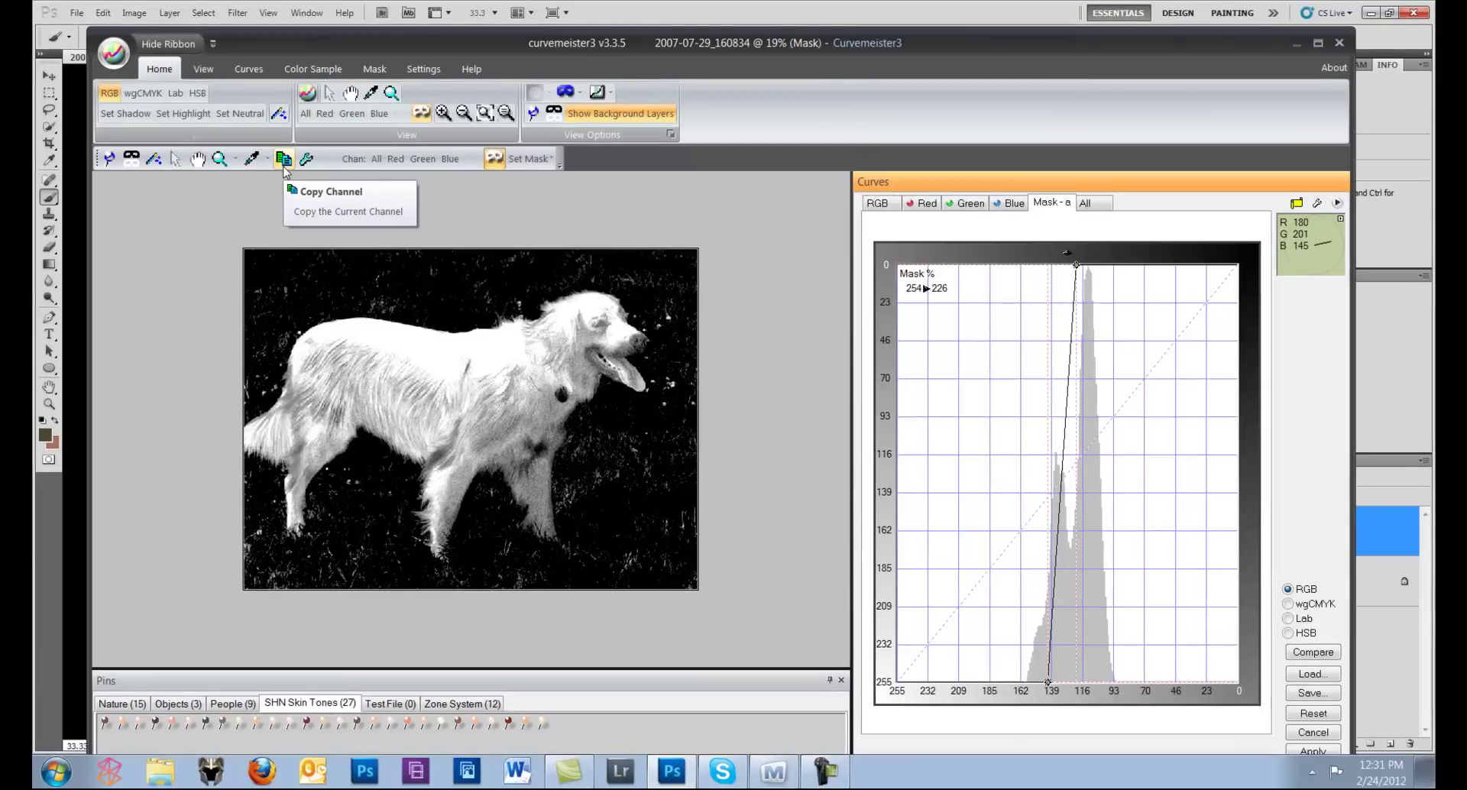
Step: Cancel CurveMeister and paste the black-and-white dog image into the Background copy's layer mask
left_click(1313, 732)
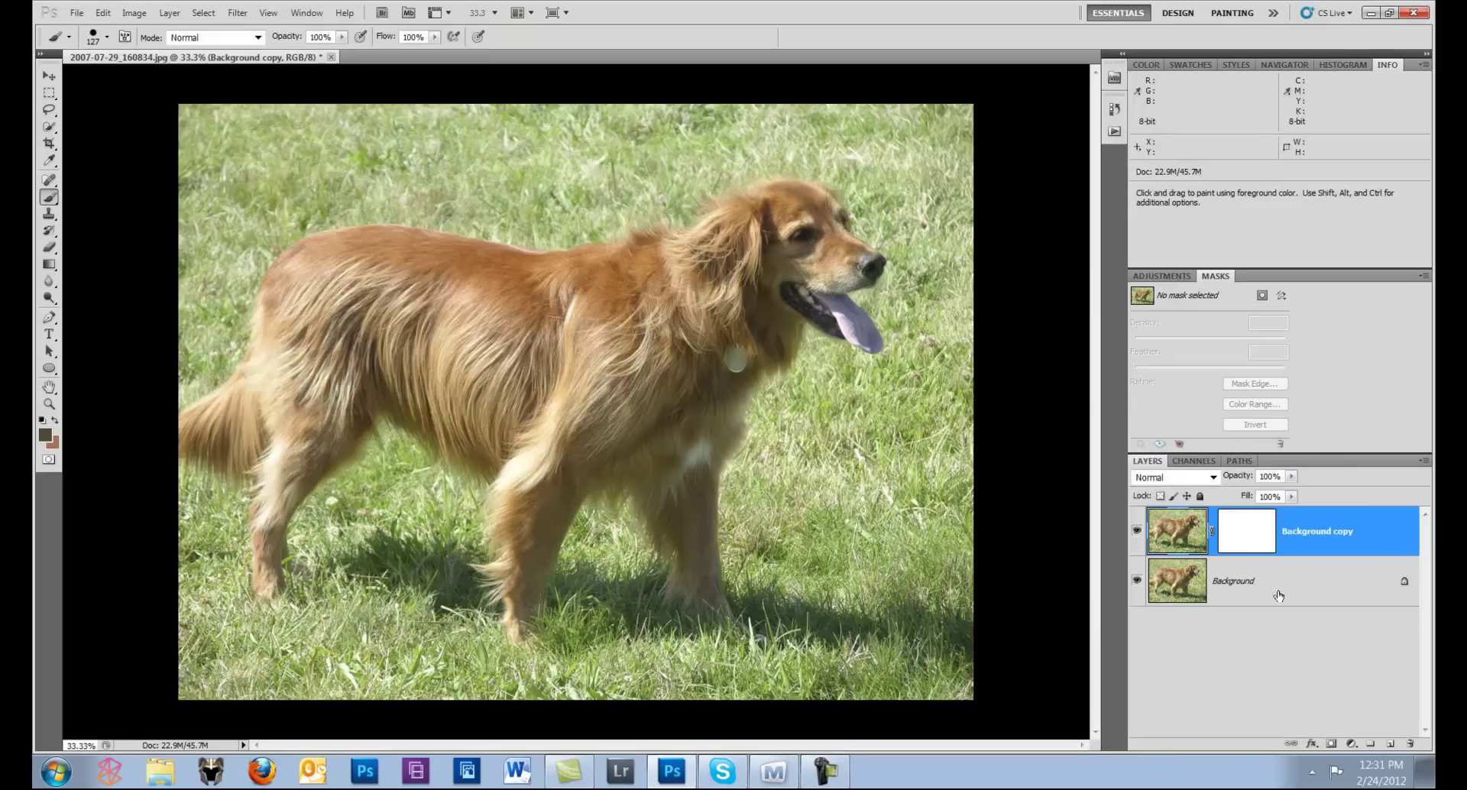
left_click(1247, 531)
left_click(1247, 530, "alt")
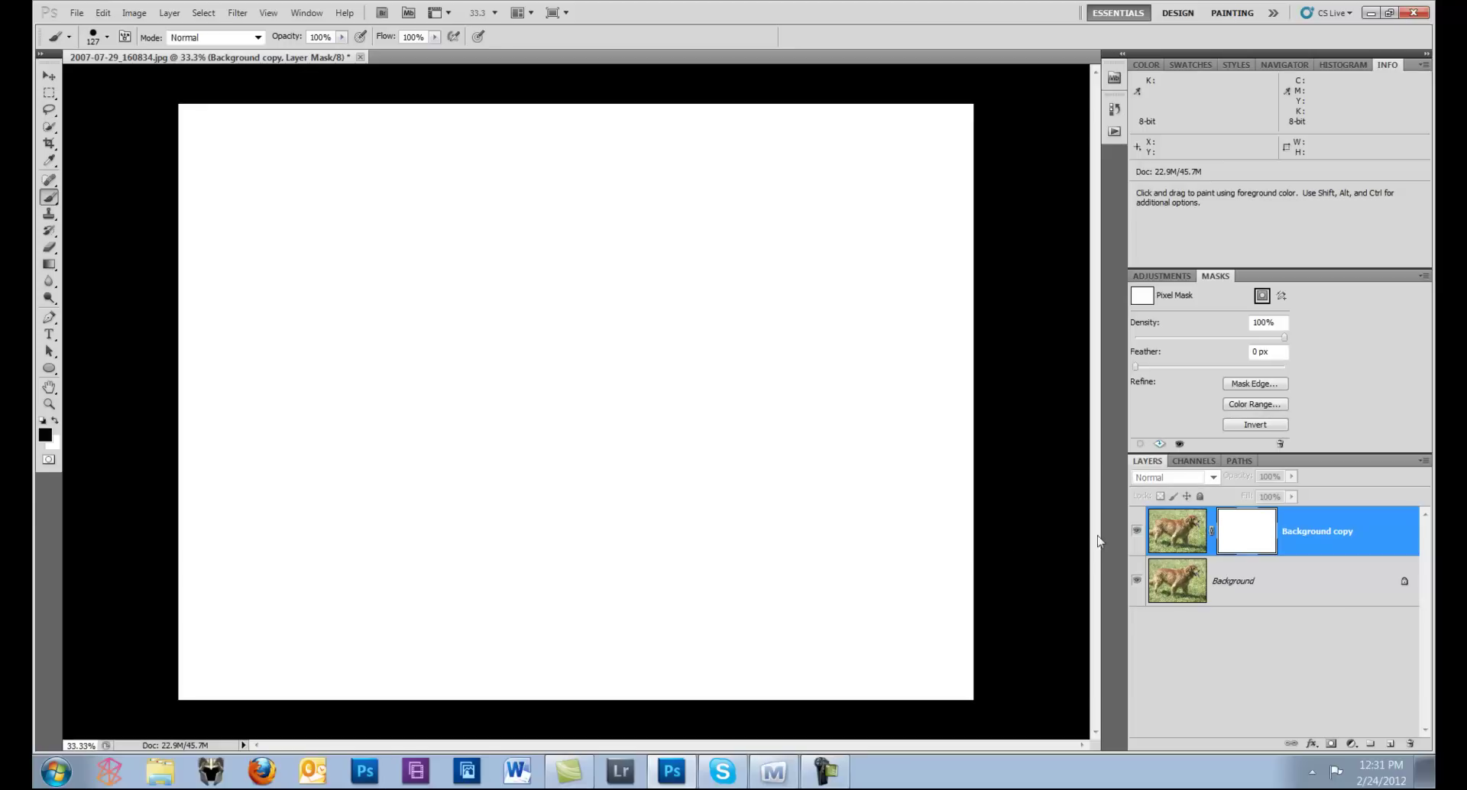
key("ctrl+v")
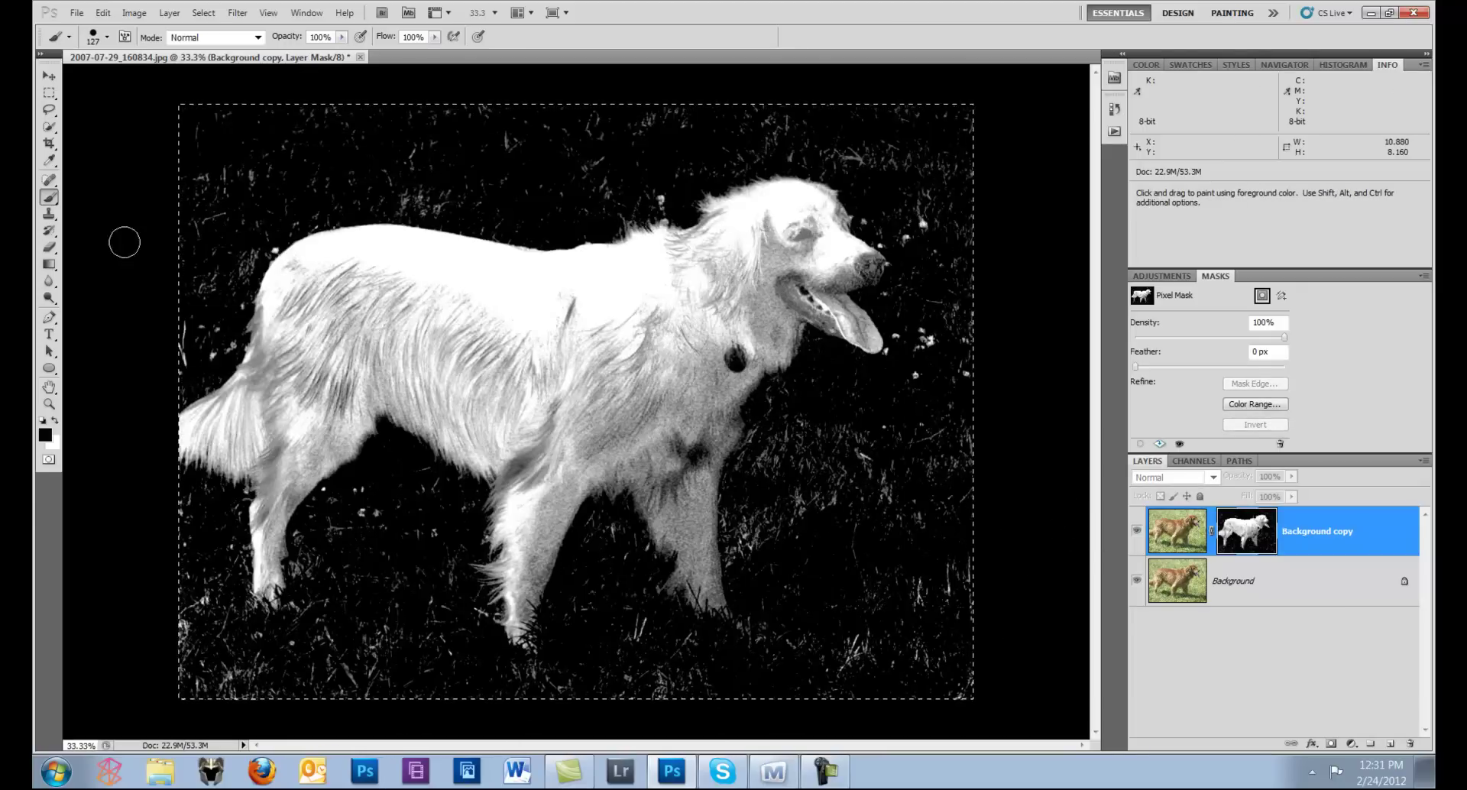
Step: Set the brush to 308 px and paint black over the grass specks on the mask
left_click(107, 37)
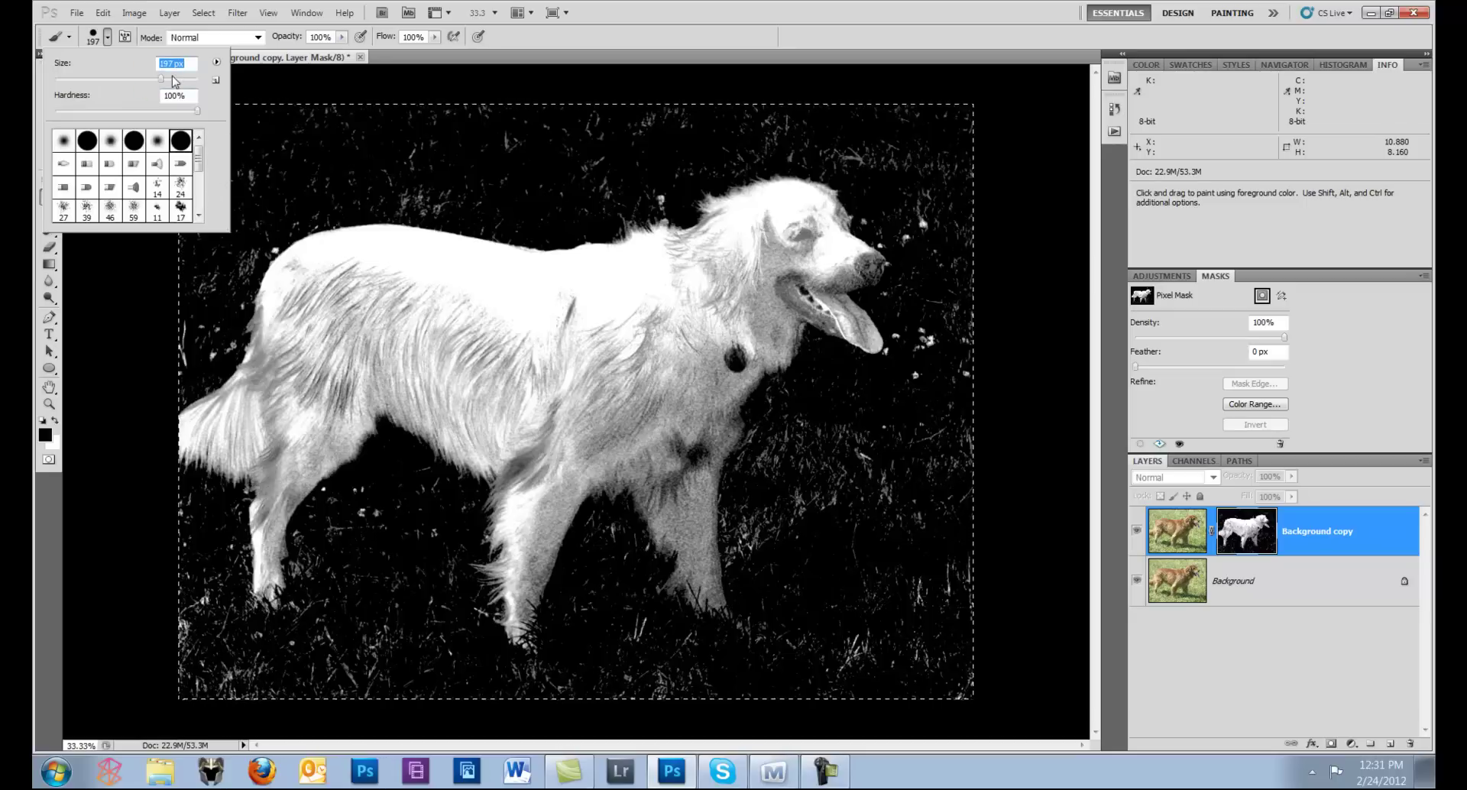
left_click_drag(171, 79, 174, 79)
left_click(285, 141)
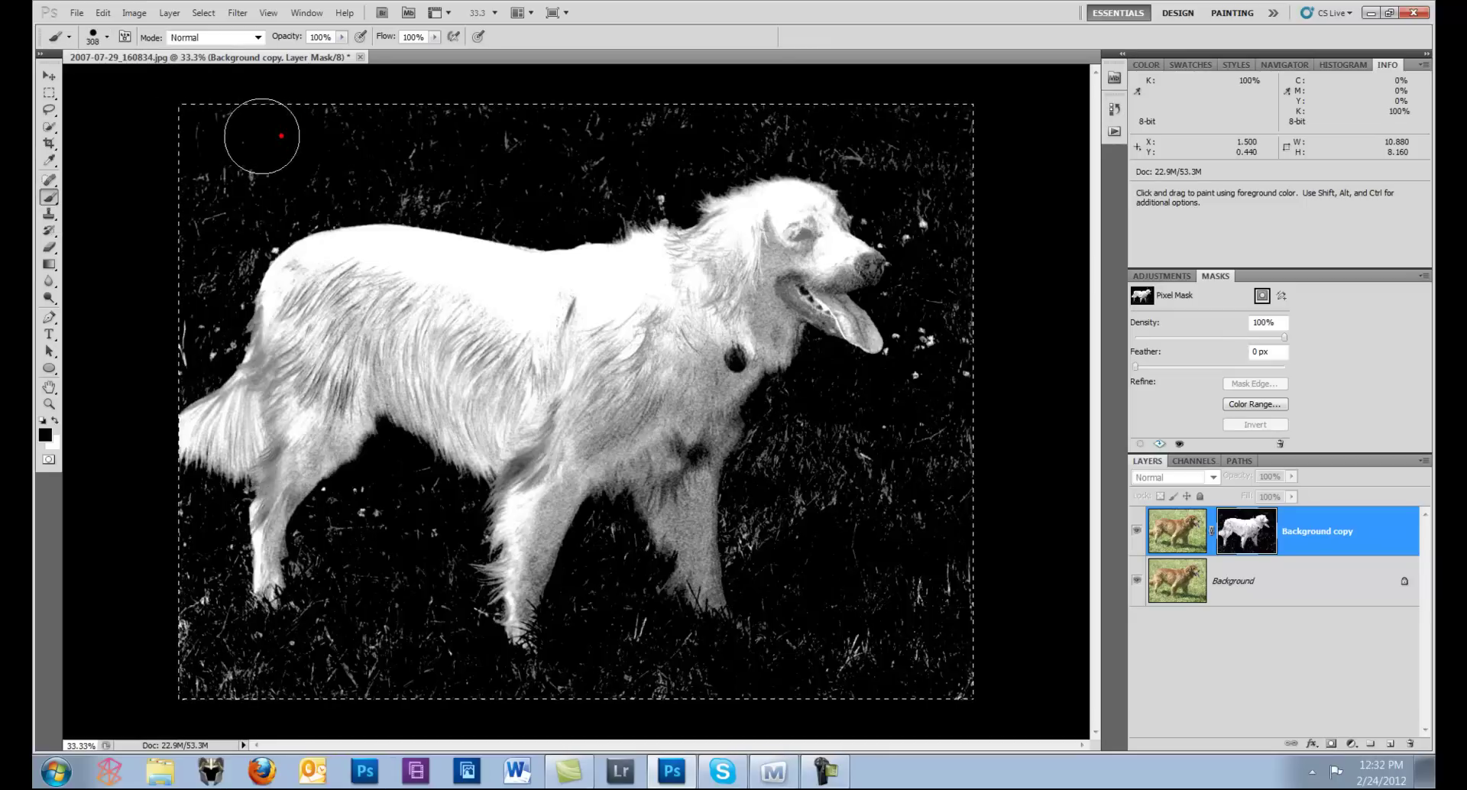
mouse_move(218, 200)
left_mouse_down()
mouse_move(196, 287)
mouse_move(279, 195)
mouse_move(226, 256)
mouse_move(190, 344)
left_mouse_up()
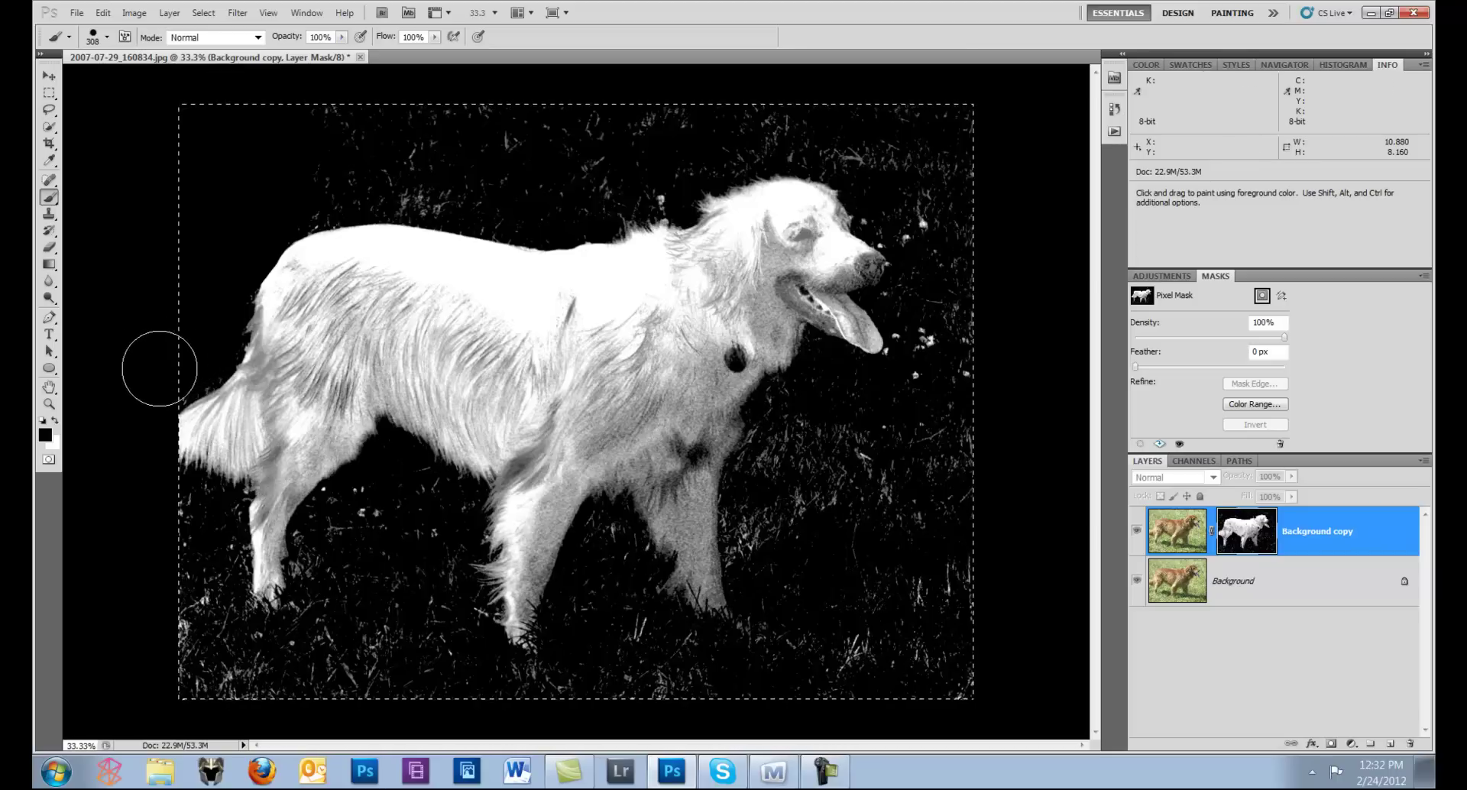
mouse_move(168, 532)
left_mouse_down()
mouse_move(203, 656)
mouse_move(544, 681)
mouse_move(565, 674)
mouse_move(613, 556)
mouse_move(647, 639)
mouse_move(732, 680)
mouse_move(851, 659)
mouse_move(775, 635)
mouse_move(793, 631)
mouse_move(765, 543)
mouse_move(765, 465)
mouse_move(781, 421)
mouse_move(801, 418)
mouse_move(840, 478)
mouse_move(885, 484)
mouse_move(850, 596)
mouse_move(923, 455)
mouse_move(902, 584)
mouse_move(950, 582)
mouse_move(953, 625)
mouse_move(876, 648)
mouse_move(995, 680)
mouse_move(923, 482)
mouse_move(954, 395)
mouse_move(930, 367)
left_mouse_up()
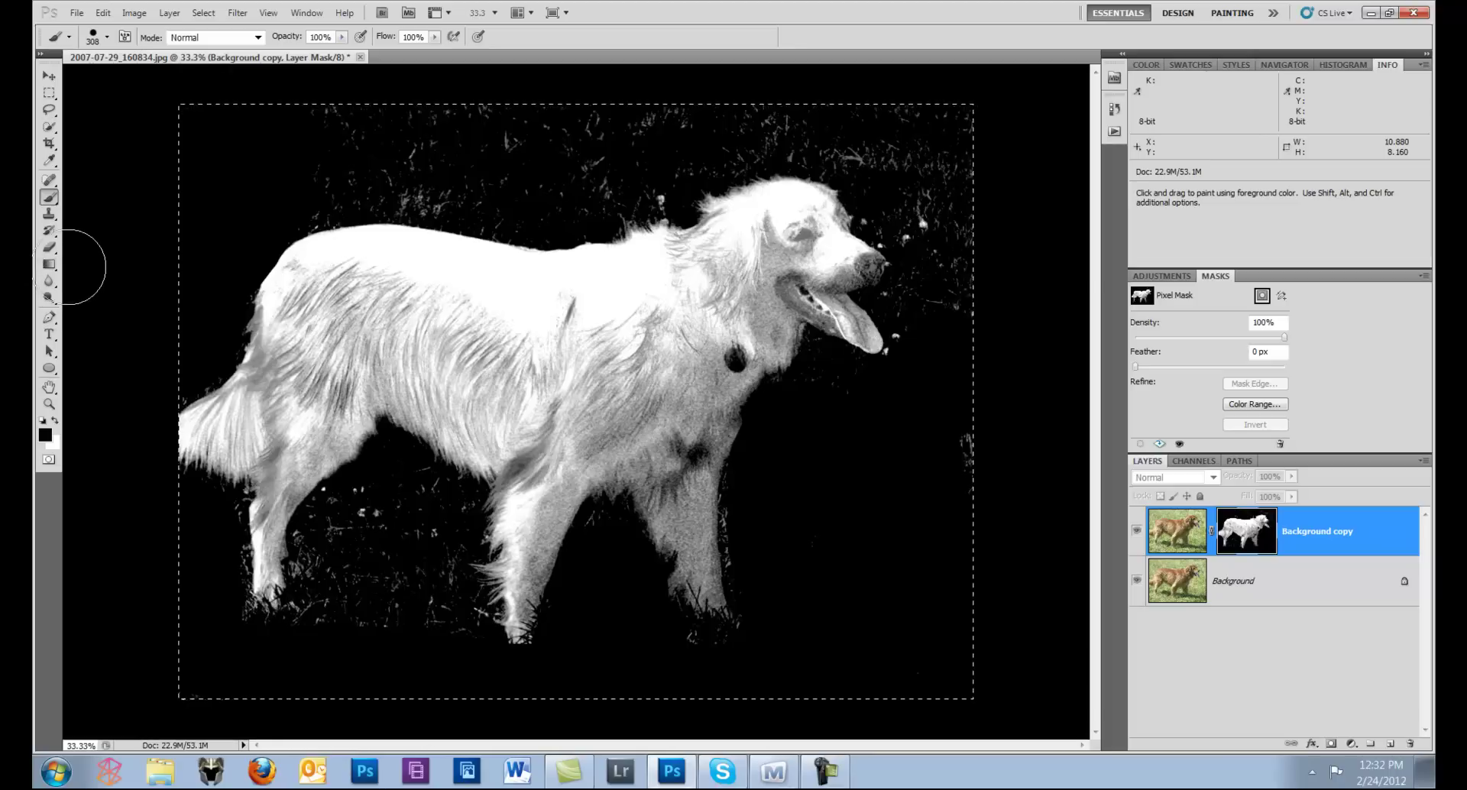
Step: Flood-fill the grey grass and stray white specks on the mask with black using the Paint Bucket
left_click(50, 264)
left_click(49, 263)
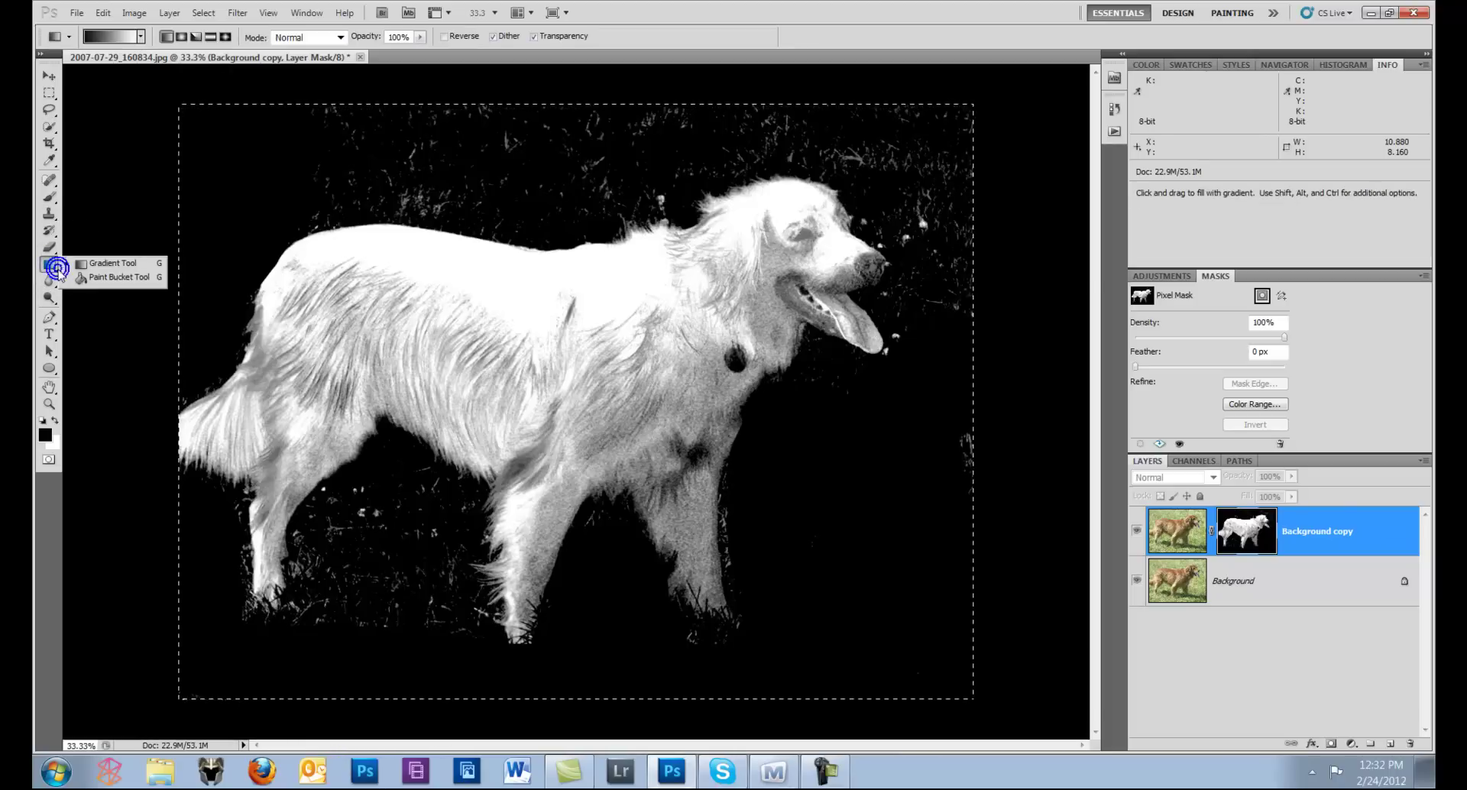
left_click(92, 281)
left_click(398, 163)
left_click(367, 508)
left_click(357, 506)
left_click(355, 502)
left_click(358, 514)
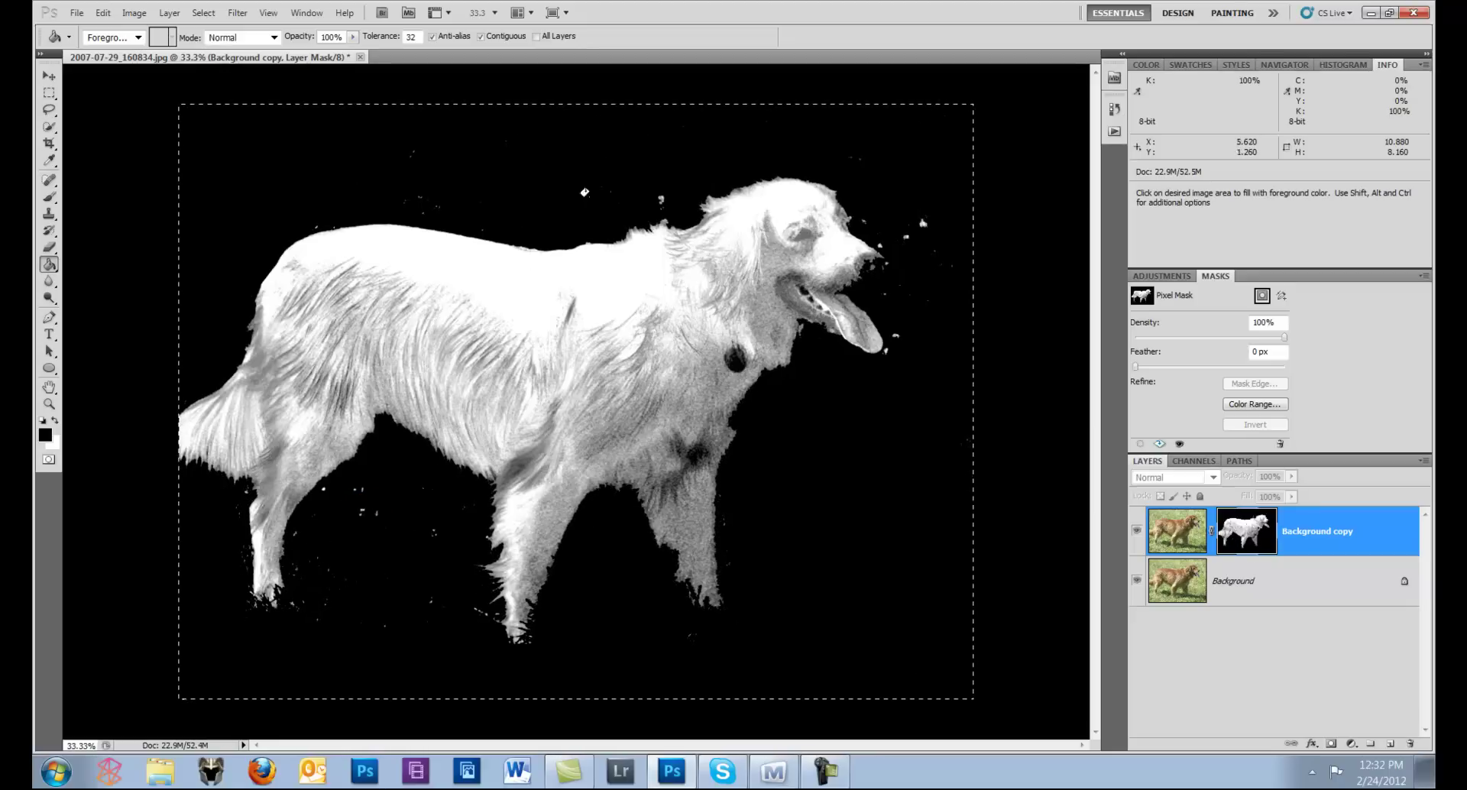
left_click(661, 204)
left_click(920, 223)
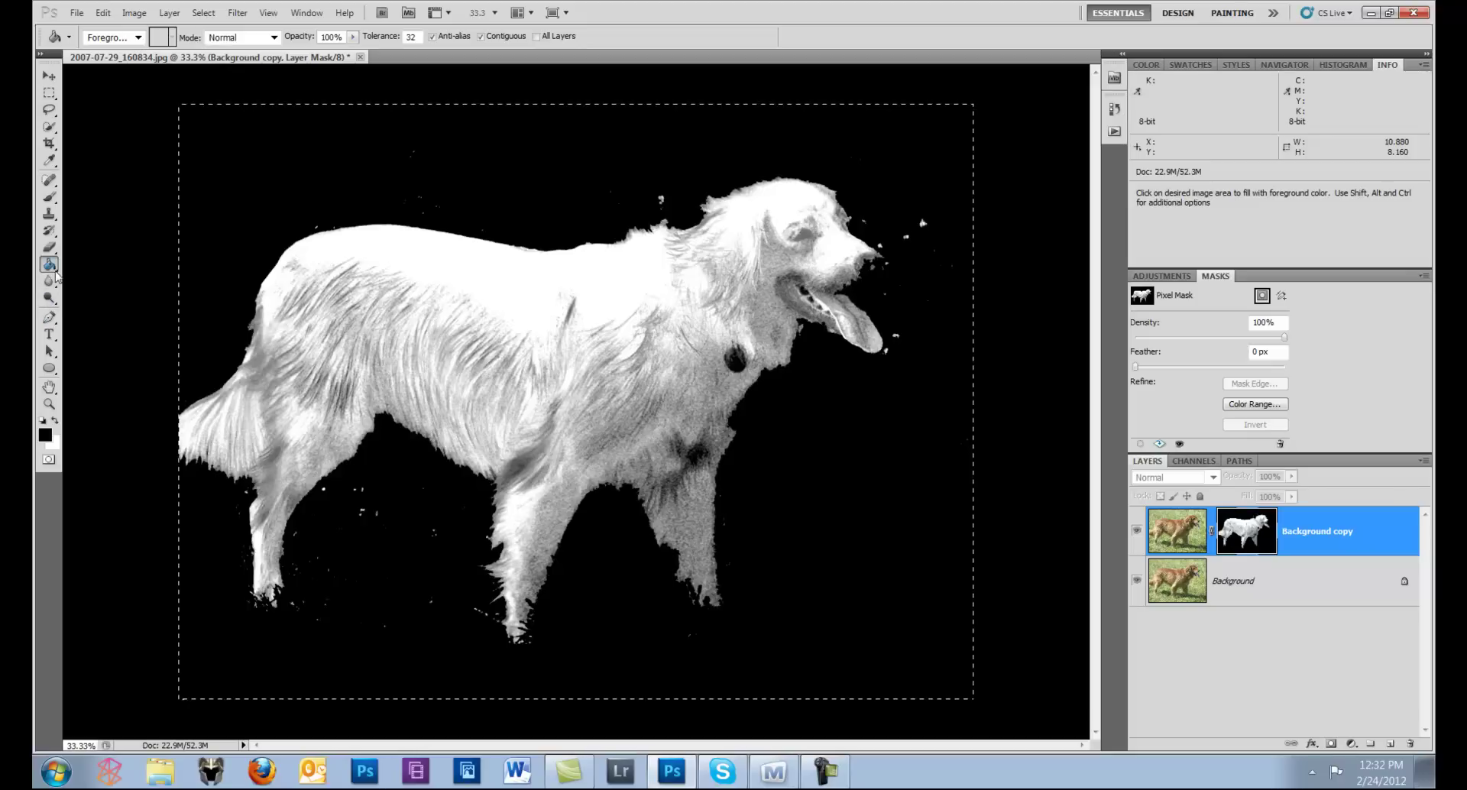
Step: Brush out remaining specks by the nose and between the legs, then show the colour photo again
left_click(49, 196)
left_click(611, 169)
mouse_move(901, 163)
left_mouse_down()
mouse_move(908, 226)
mouse_move(907, 207)
mouse_move(886, 201)
mouse_move(927, 226)
mouse_move(921, 364)
left_mouse_up()
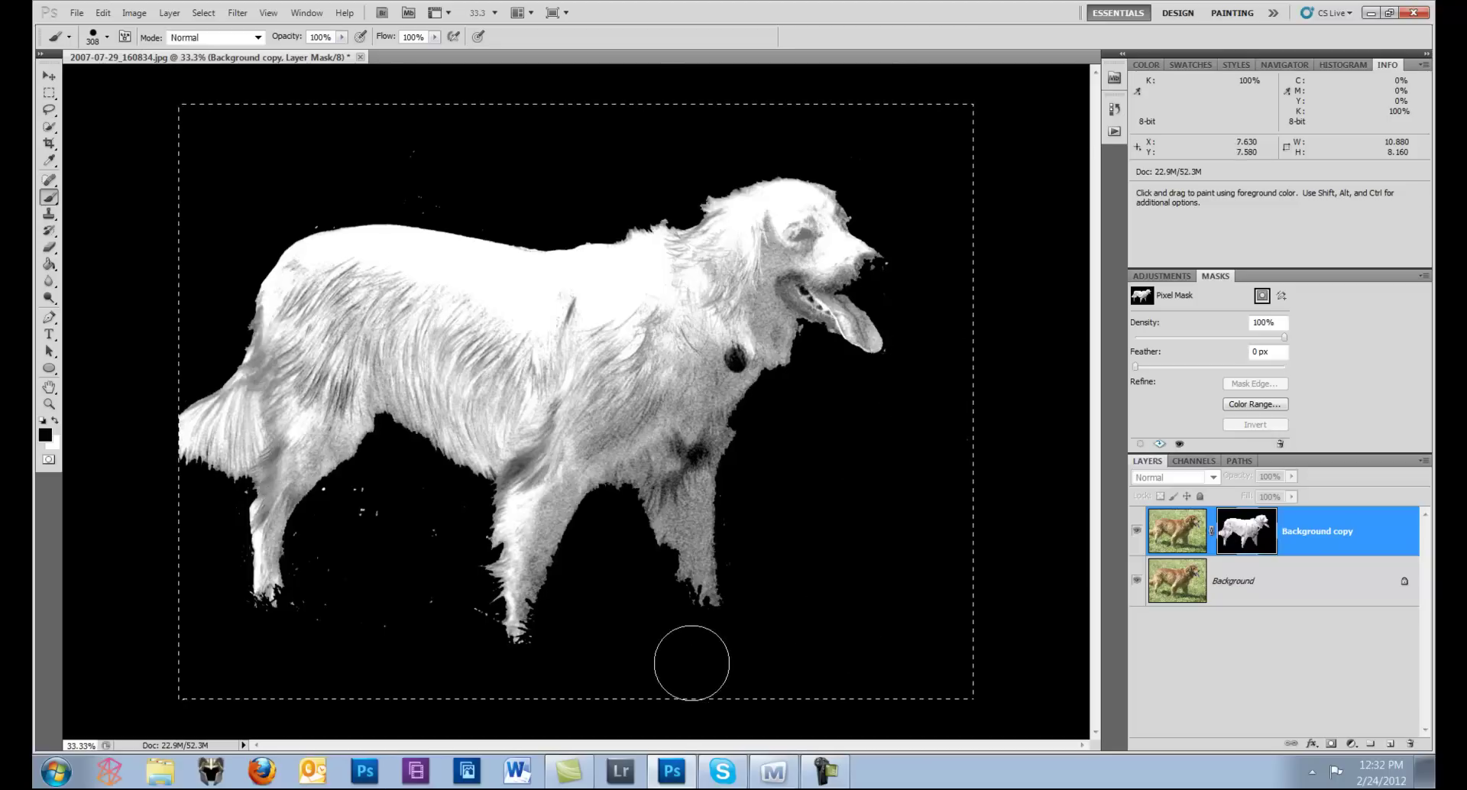
mouse_move(450, 602)
left_mouse_down()
mouse_move(352, 510)
mouse_move(338, 534)
mouse_move(341, 630)
left_mouse_up()
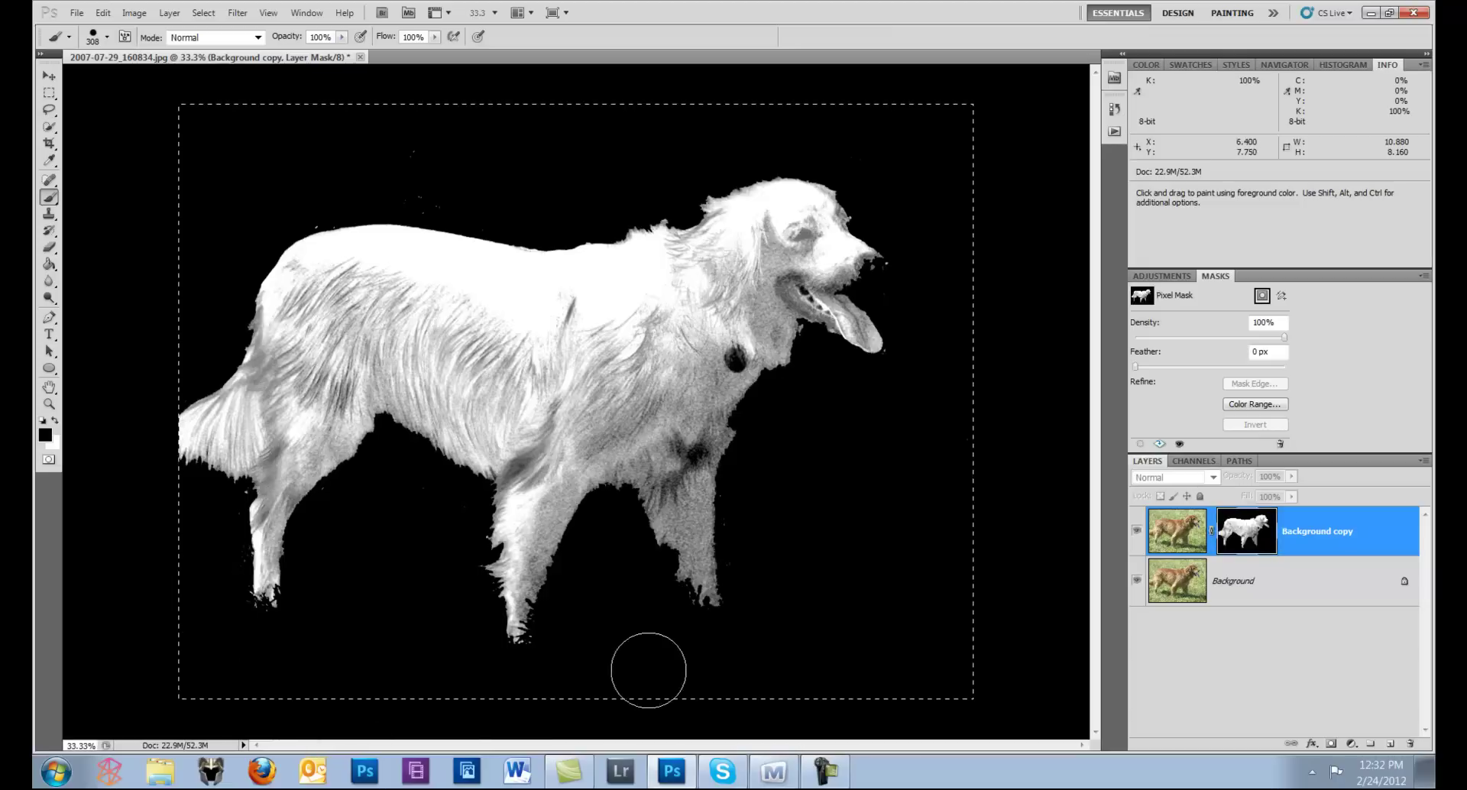
left_click(1196, 537)
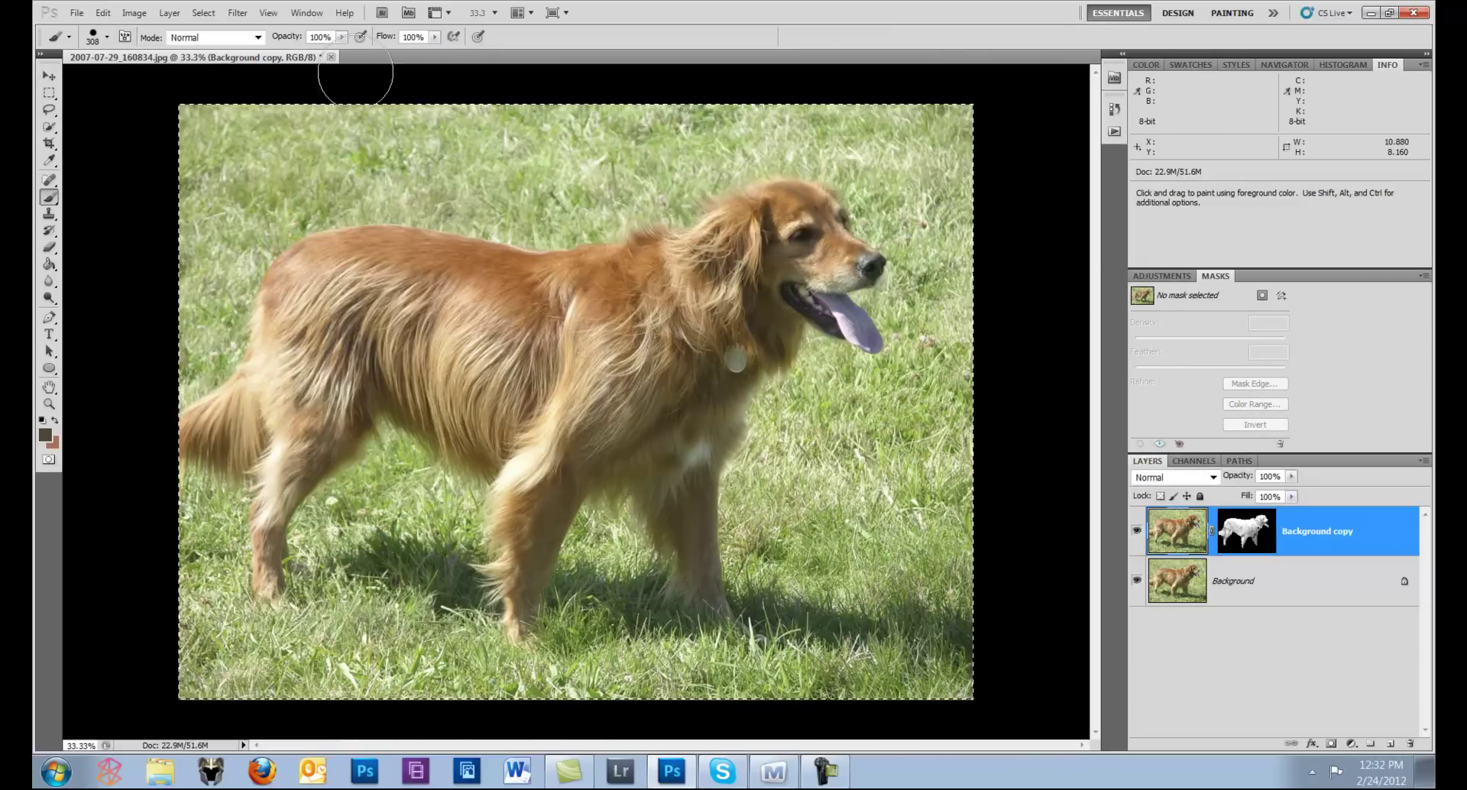
Step: Run CurveMeister 3 in Lab mode and drag the b curve from 62 to -128, turning the dog blue
left_click(237, 13)
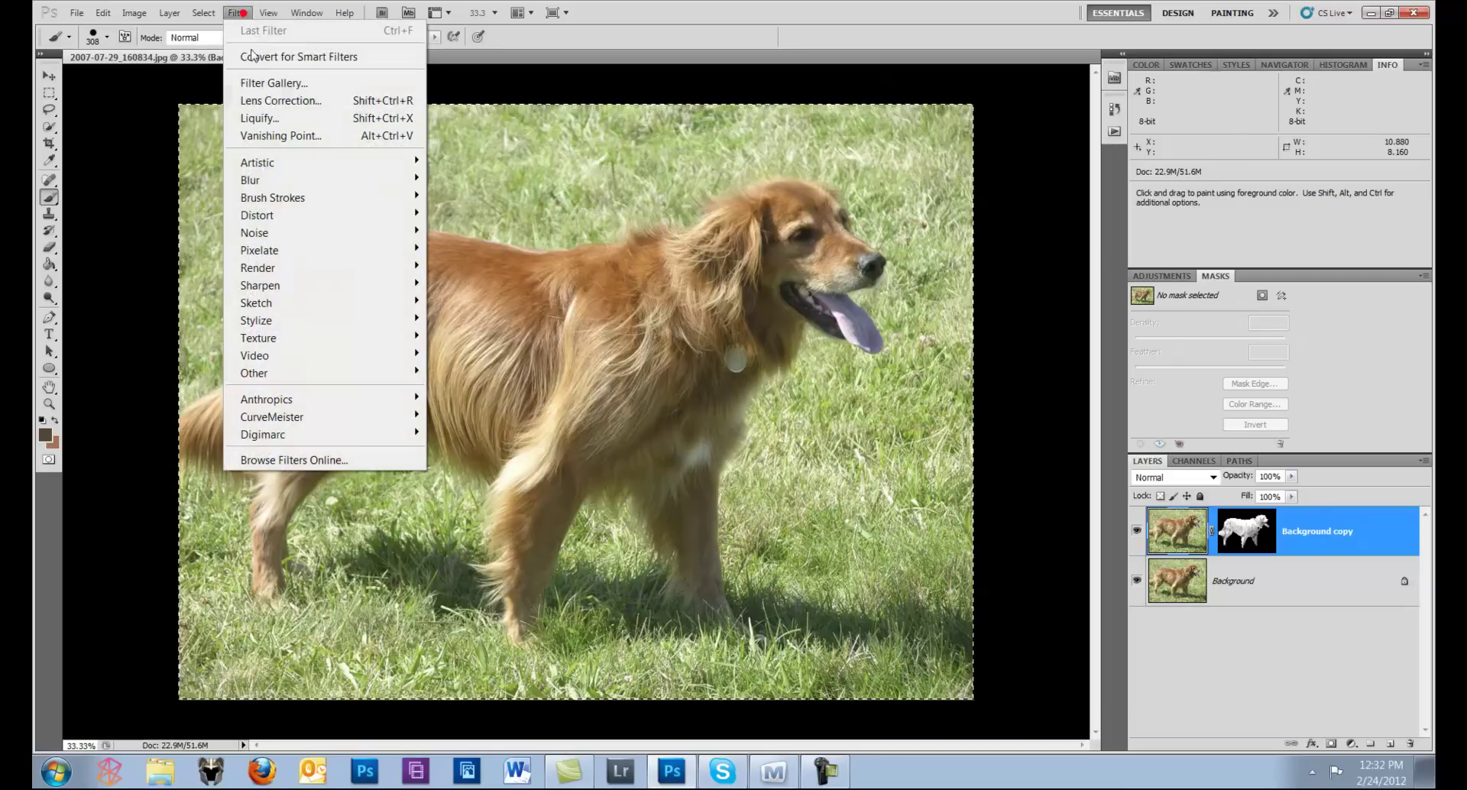
left_click(278, 416)
left_click(182, 419)
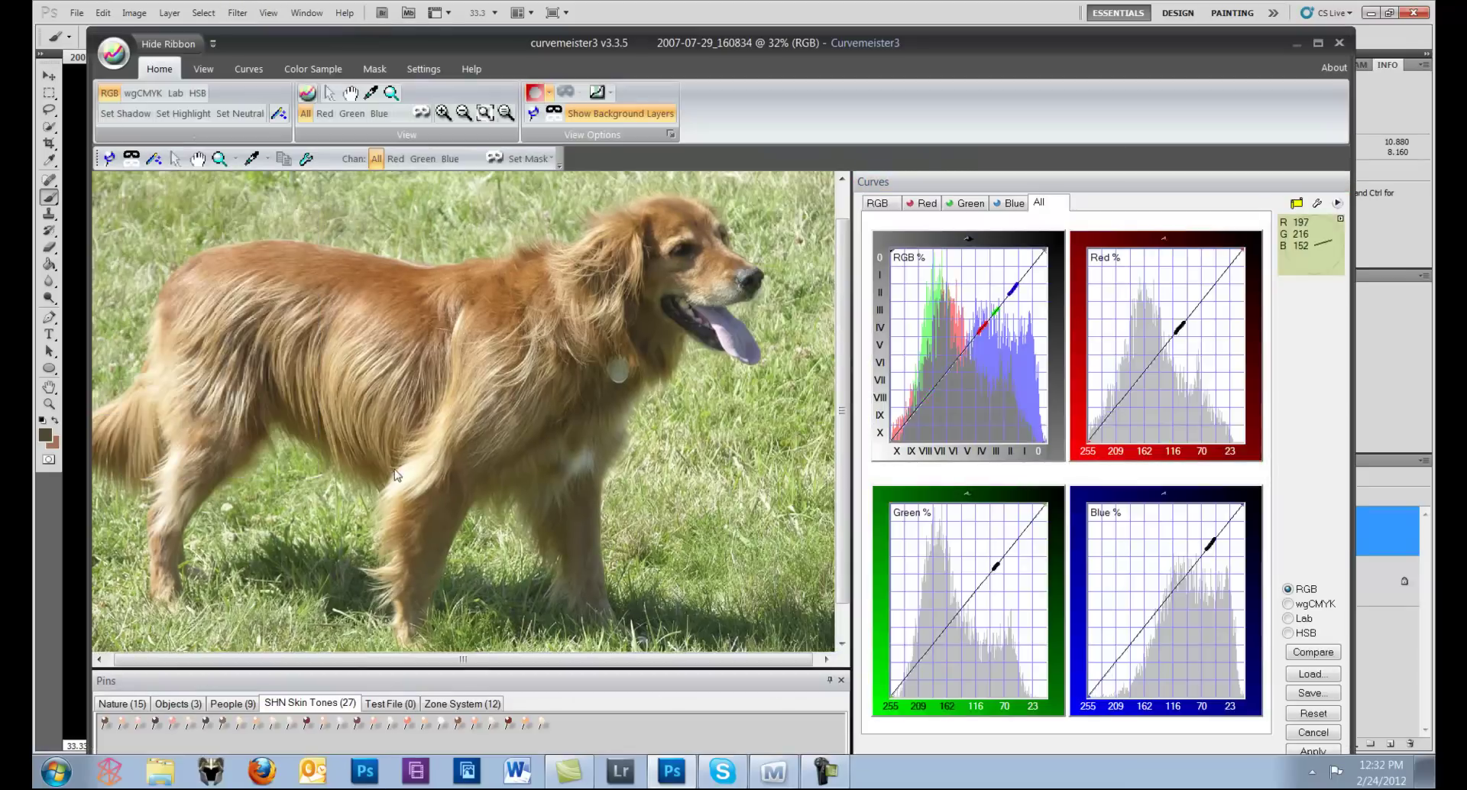
left_click(1288, 618)
left_click_drag(1039, 505, 930, 503)
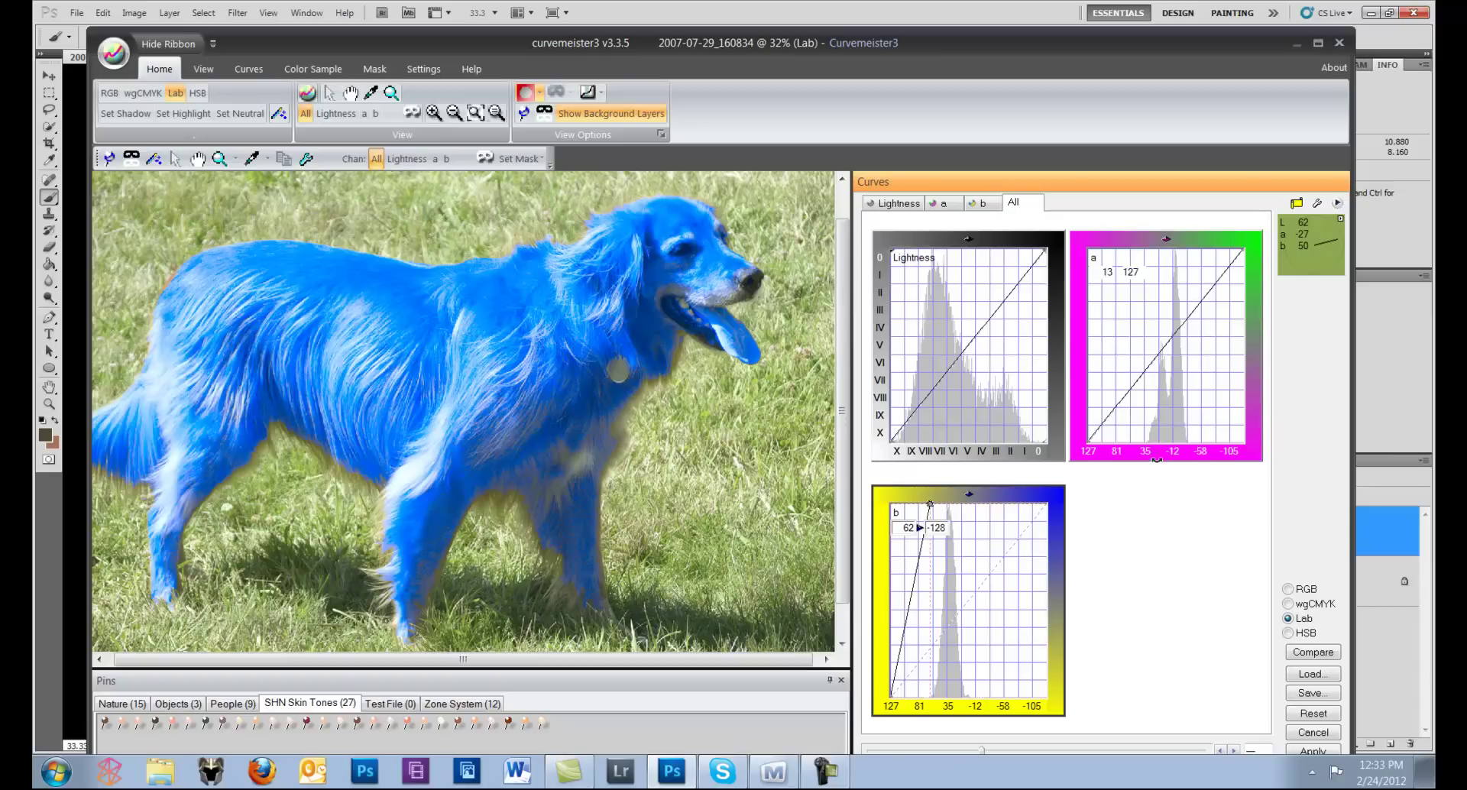
Step: Reshape the a curve so its endpoint maps -128 to 23, turning the dog violet-purple
left_click_drag(1245, 248, 1124, 250)
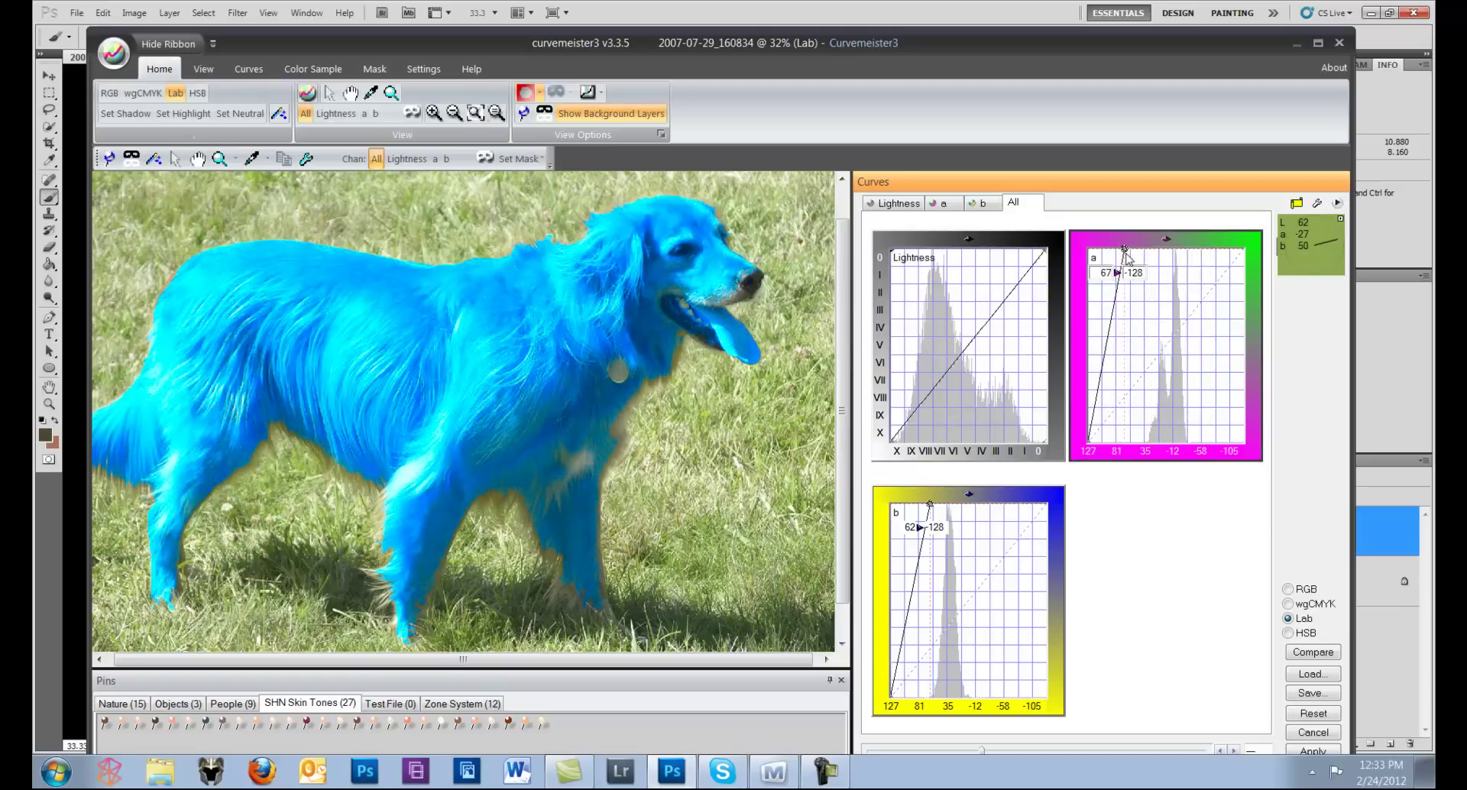
left_click_drag(1120, 249, 1253, 254)
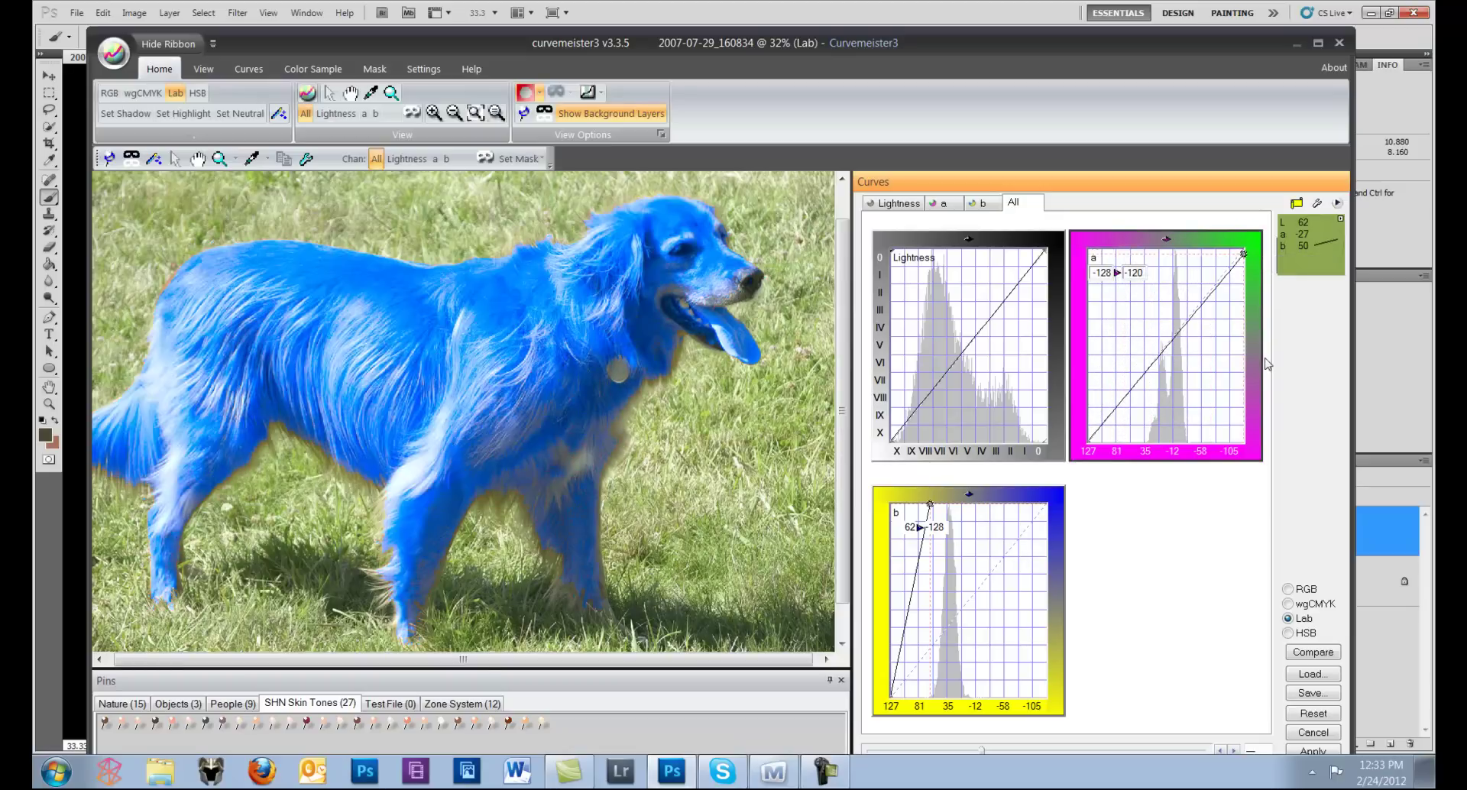
left_click_drag(1267, 364, 1262, 364)
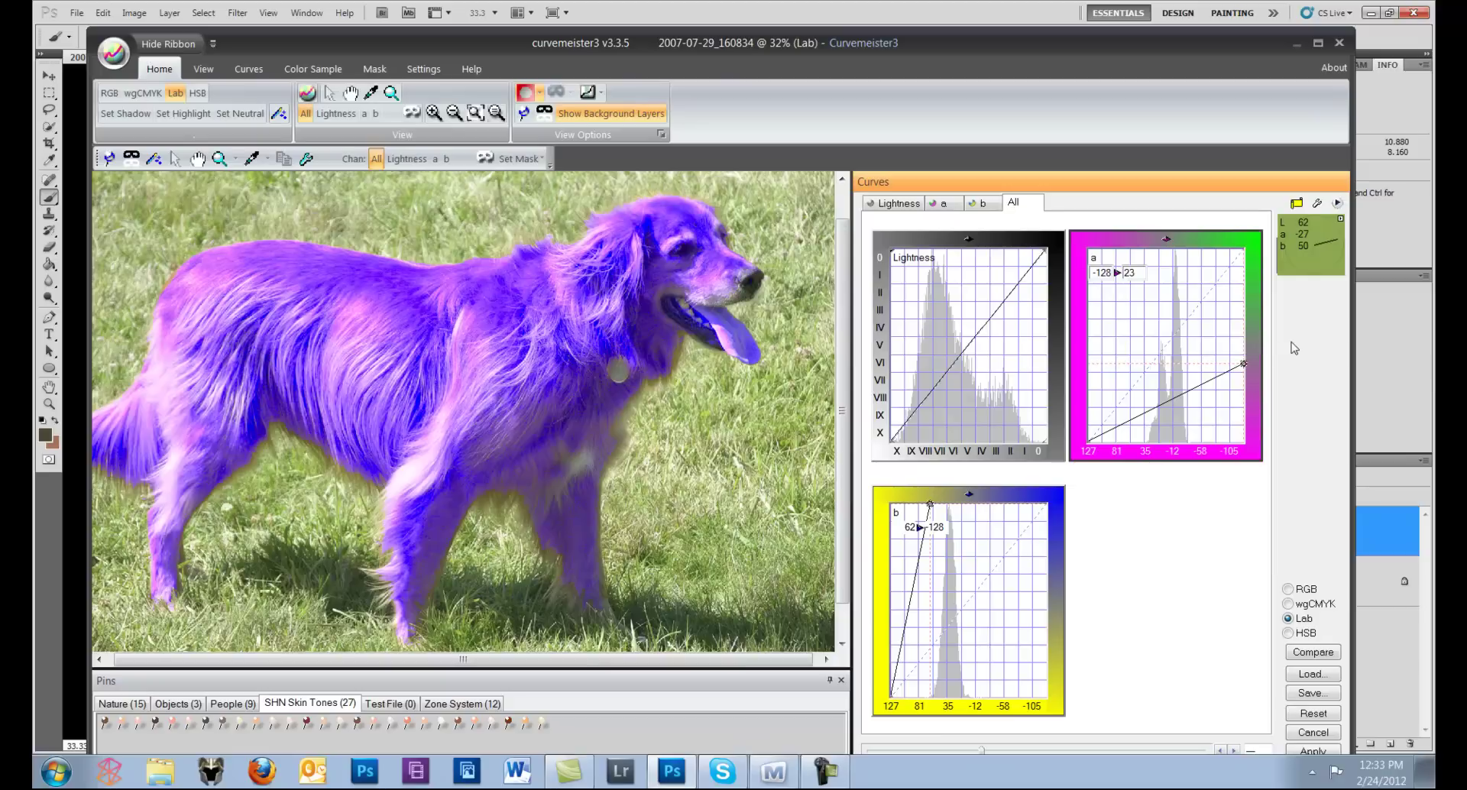
Step: Cancel CurveMeister 3, discarding the purple recolour so the dog stays golden
left_click(1316, 732)
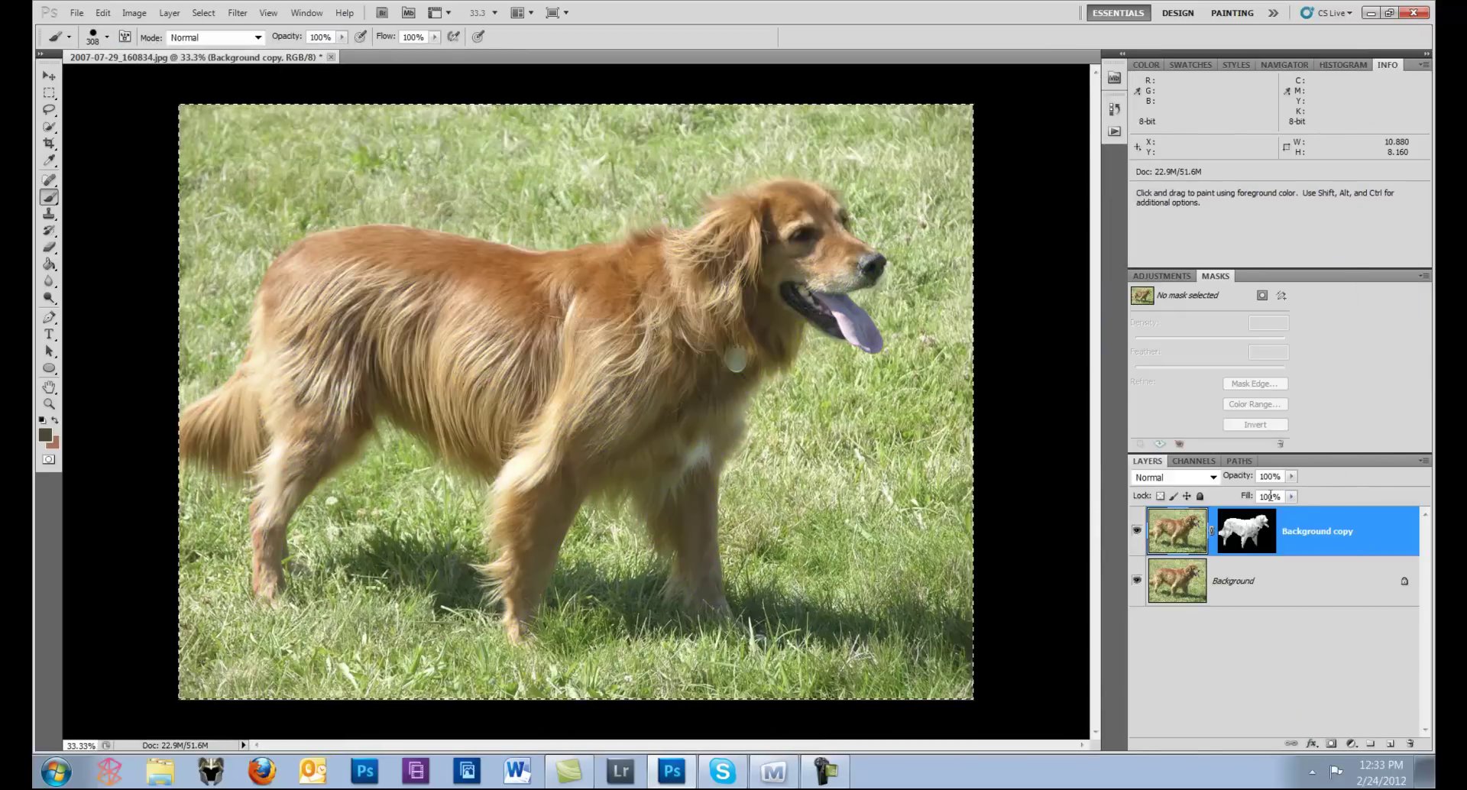